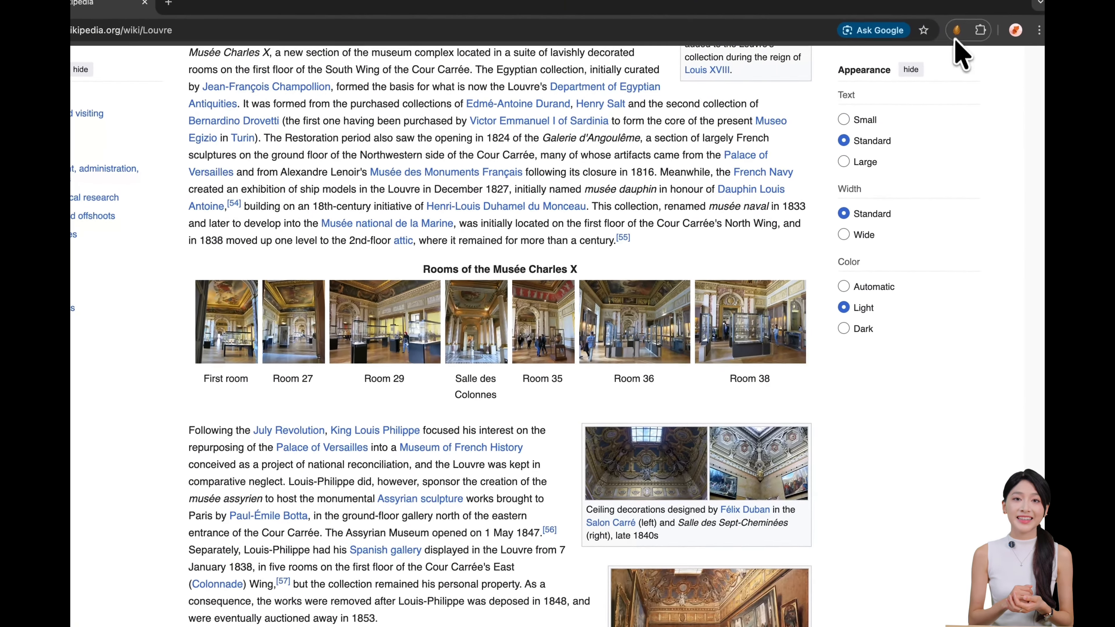
Step: Open the AutoTapper extension beside the Louvre article and add a workflow step with the action type Download
{"action": "left_click", "coordinate": [964, 29]}
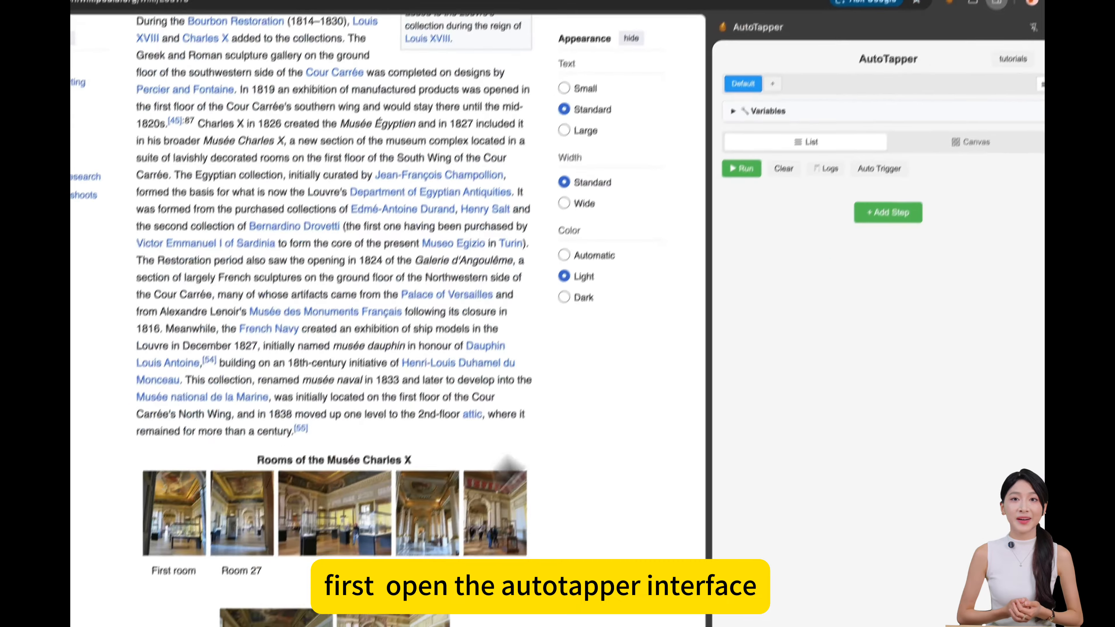
{"action": "scroll", "coordinate": [410, 597], "scroll_direction": "down", "scroll_amount": 5}
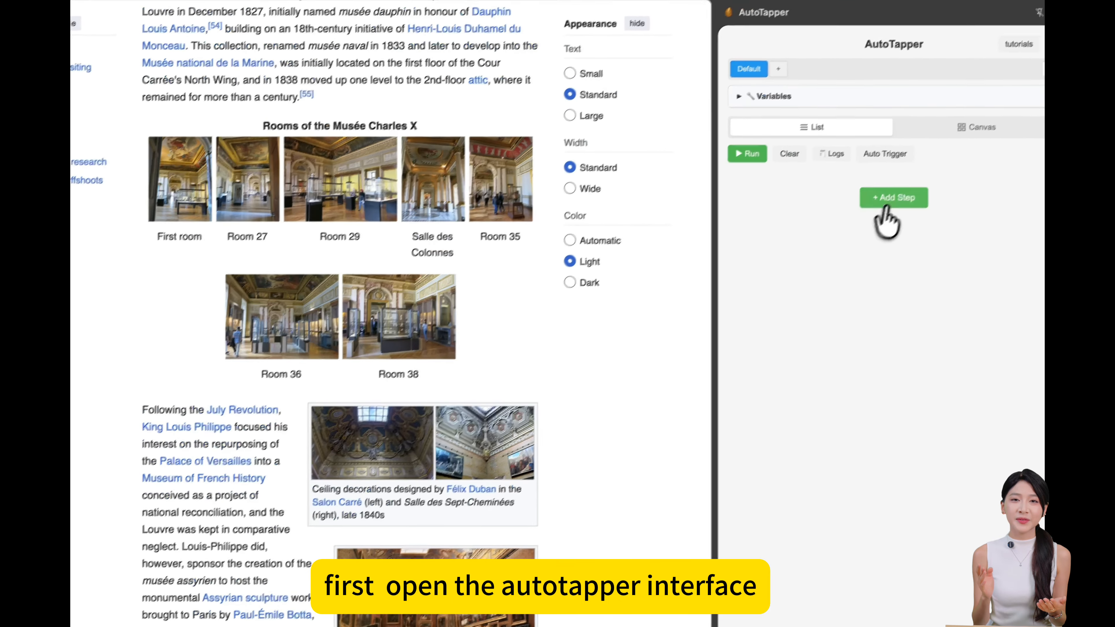
{"action": "left_click", "coordinate": [887, 200]}
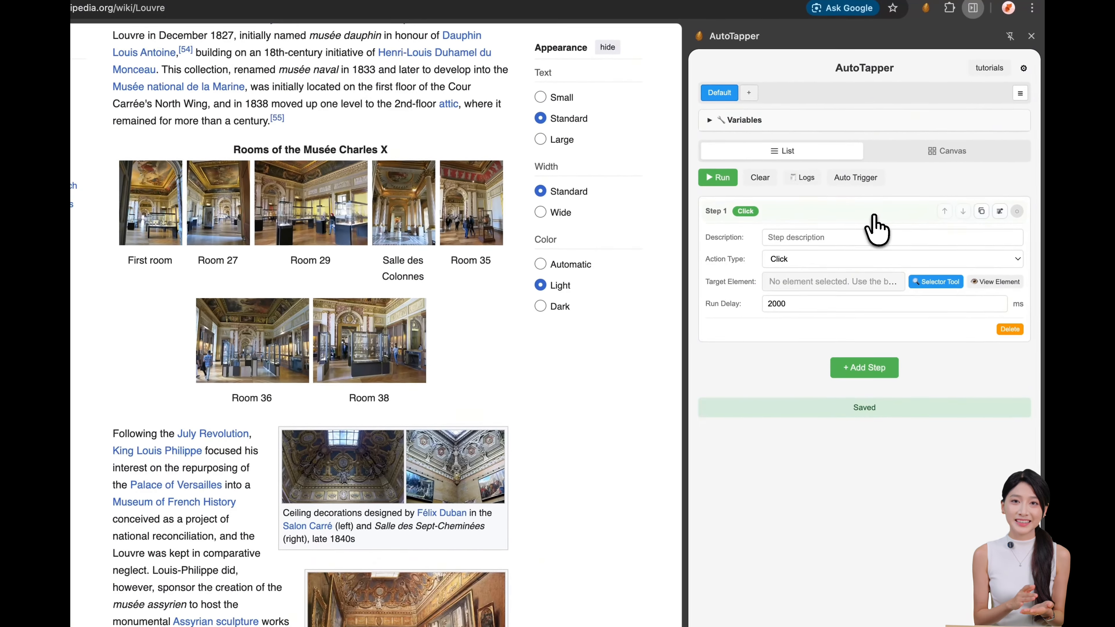
{"action": "left_click", "coordinate": [958, 237]}
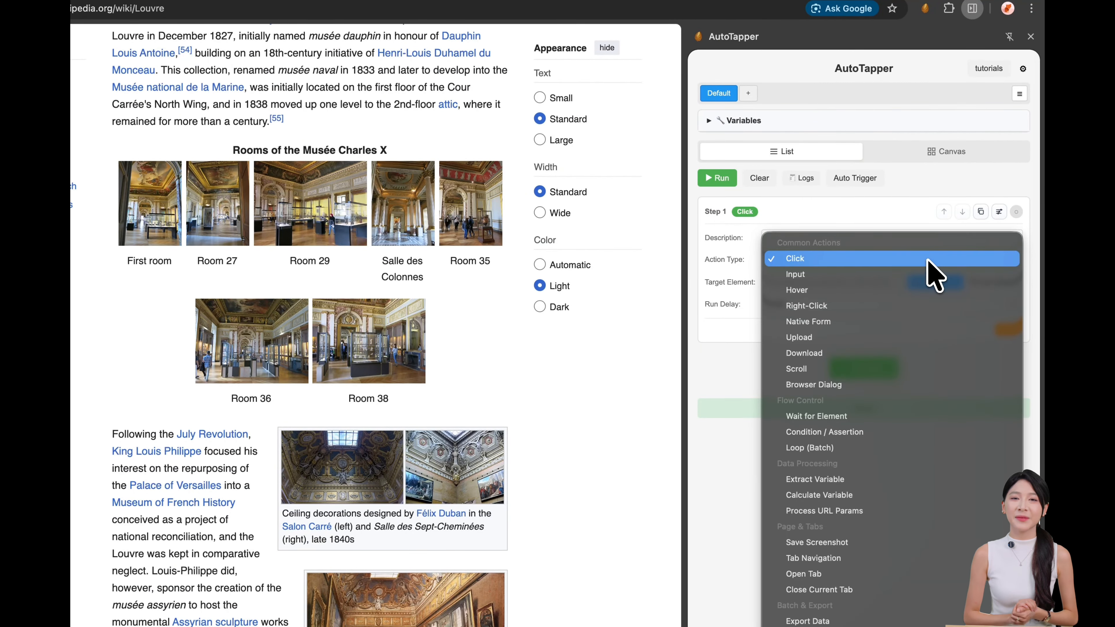
{"action": "left_click", "coordinate": [844, 354]}
Step: Set the Download step's source range to Selector Container and pick the Rooms of the Musée Charles X gallery as its container element
{"action": "left_click", "coordinate": [920, 306]}
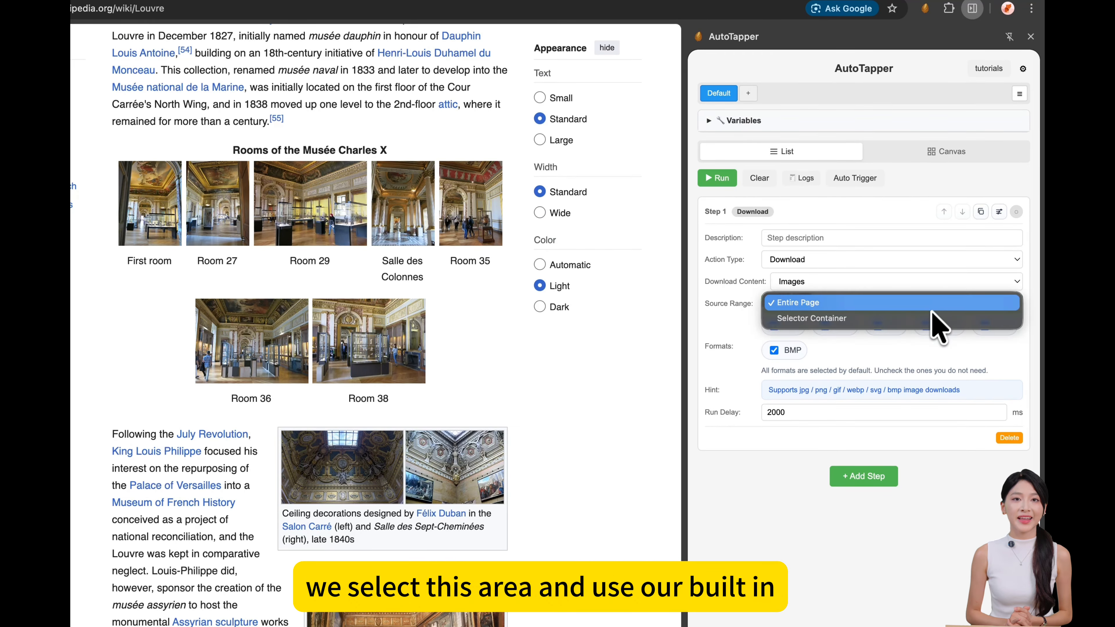
{"action": "left_click", "coordinate": [930, 322]}
{"action": "left_click", "coordinate": [1005, 330]}
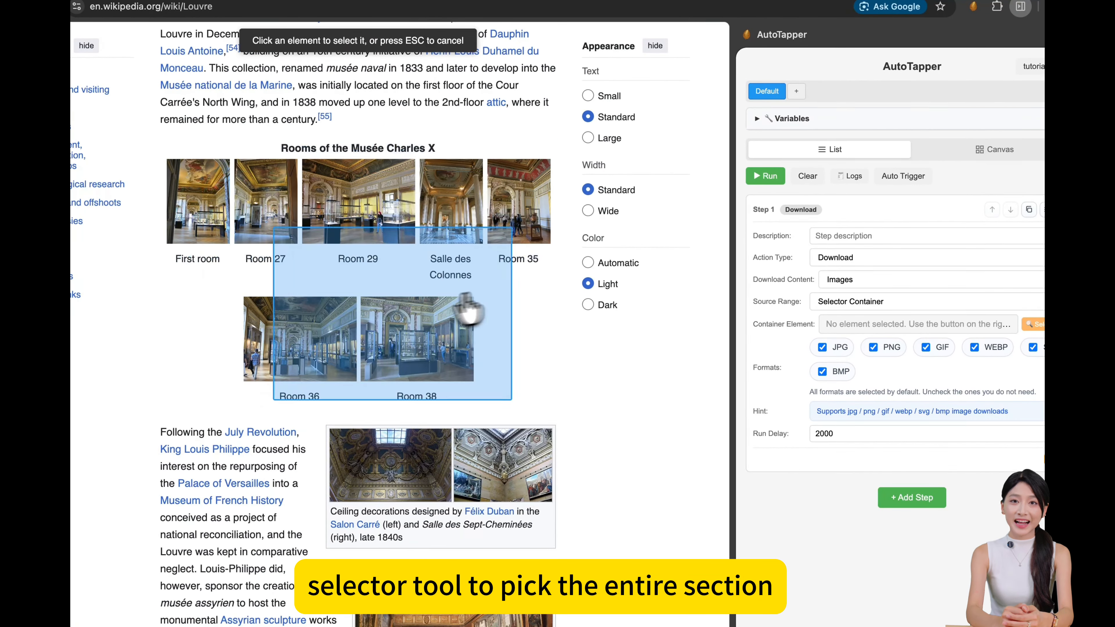
{"action": "left_click", "coordinate": [541, 332]}
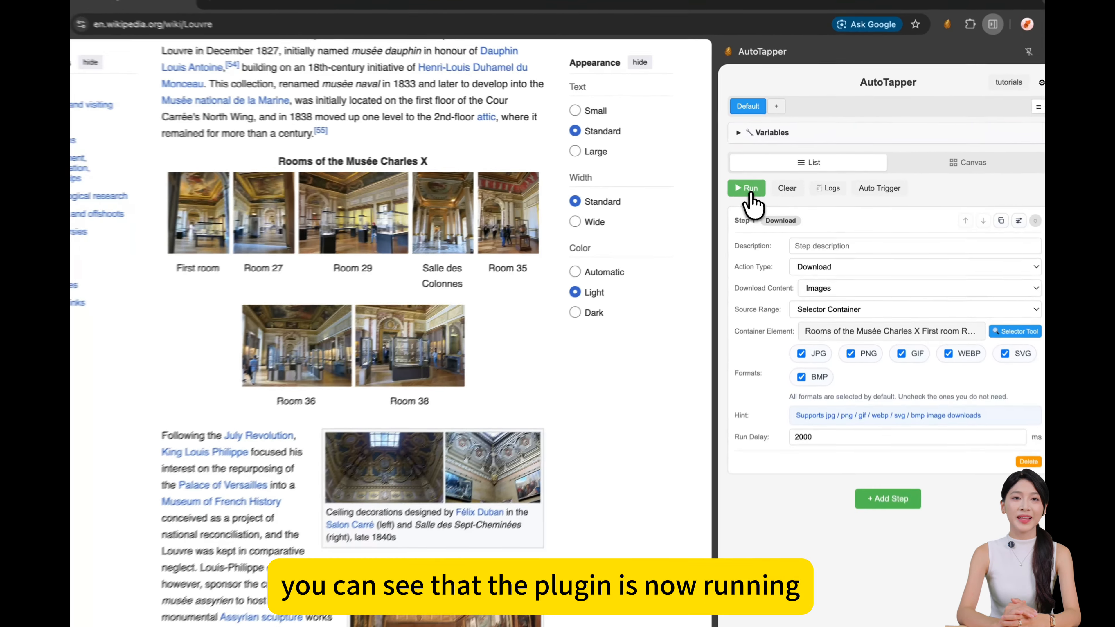
Step: Run the workflow and bring up the Downloads folder to watch the gallery images arrive
{"action": "left_click", "coordinate": [755, 186]}
{"action": "key", "text": "super+Tab"}
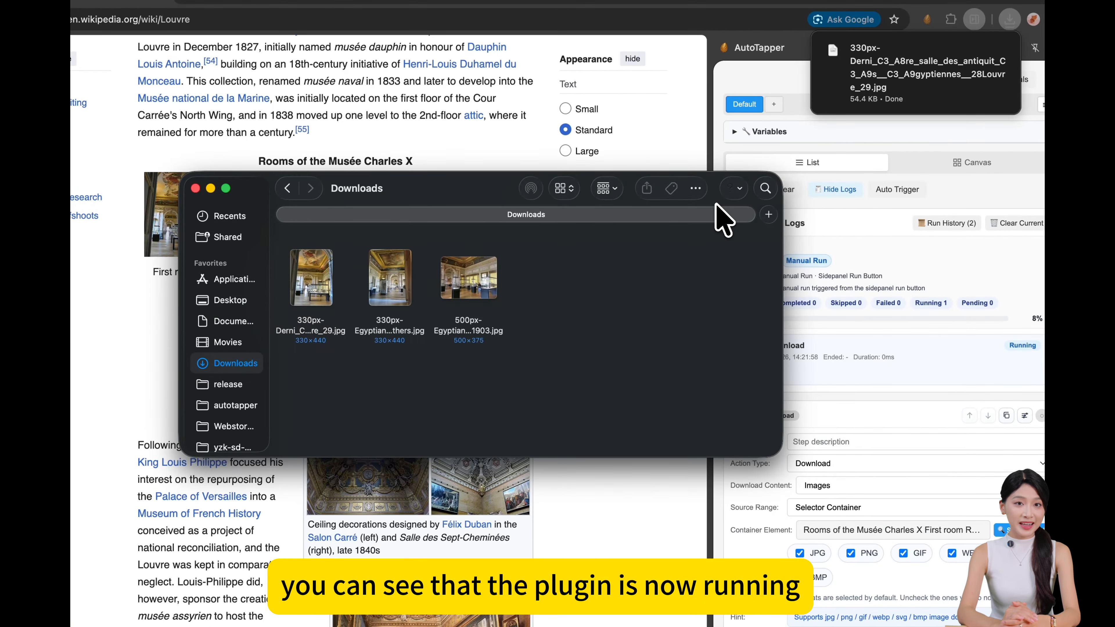
{"action": "left_click_drag", "start_coordinate": [480, 202], "coordinate": [419, 408]}
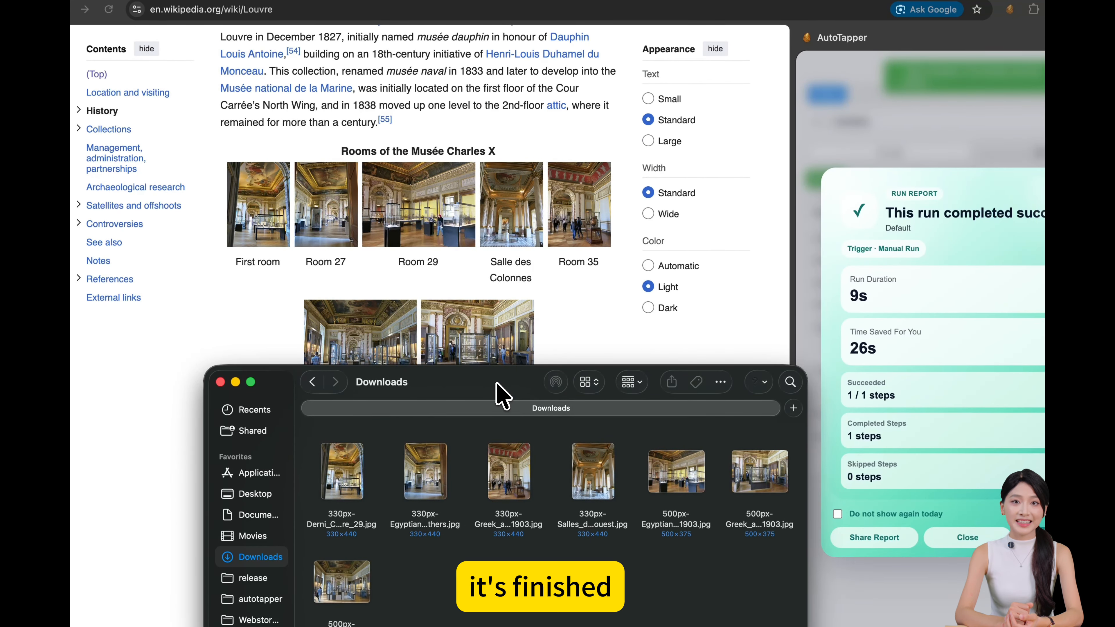
{"action": "left_click_drag", "start_coordinate": [495, 382], "coordinate": [478, 290]}
Step: Preview the first downloaded image from the Downloads folder, close it and return to the browser
{"action": "left_click", "coordinate": [323, 378]}
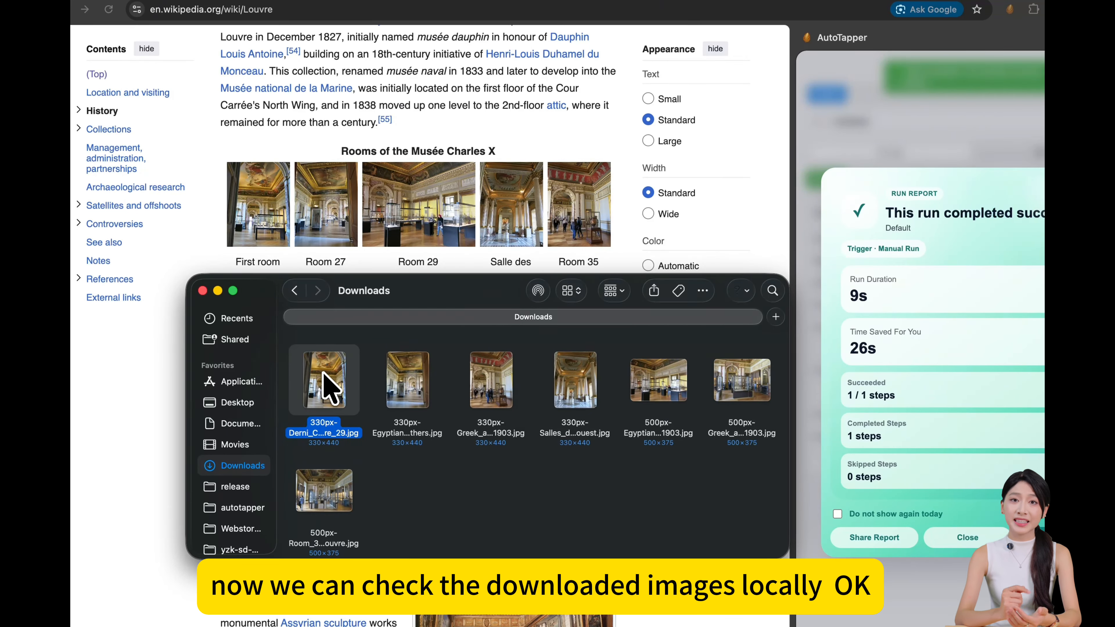
{"action": "key", "text": "space"}
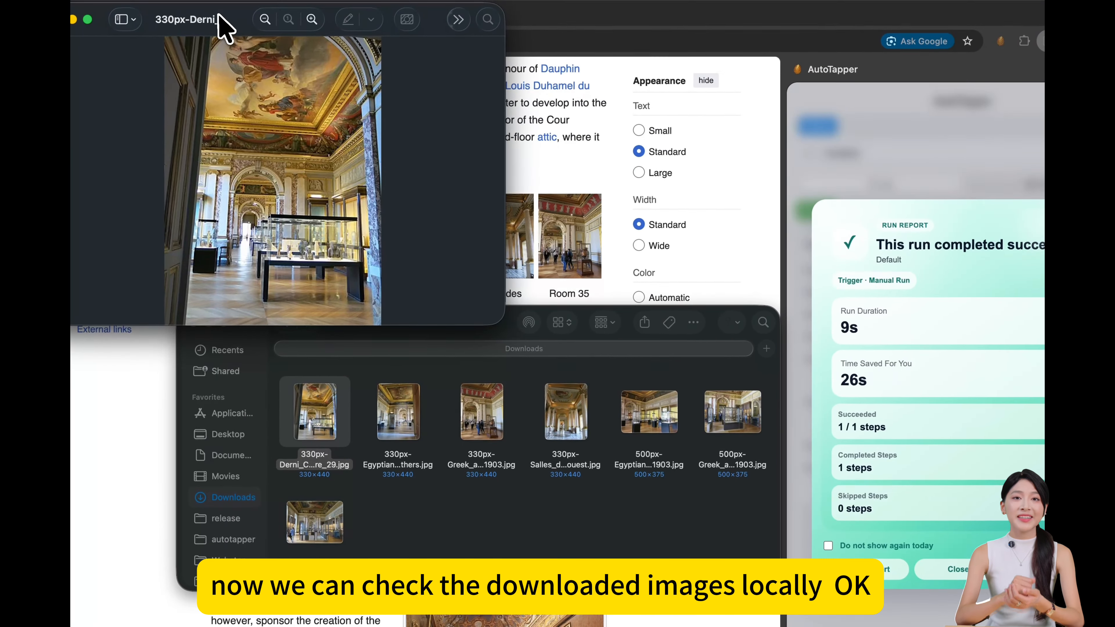
{"action": "left_click_drag", "start_coordinate": [218, 15], "coordinate": [480, 156]}
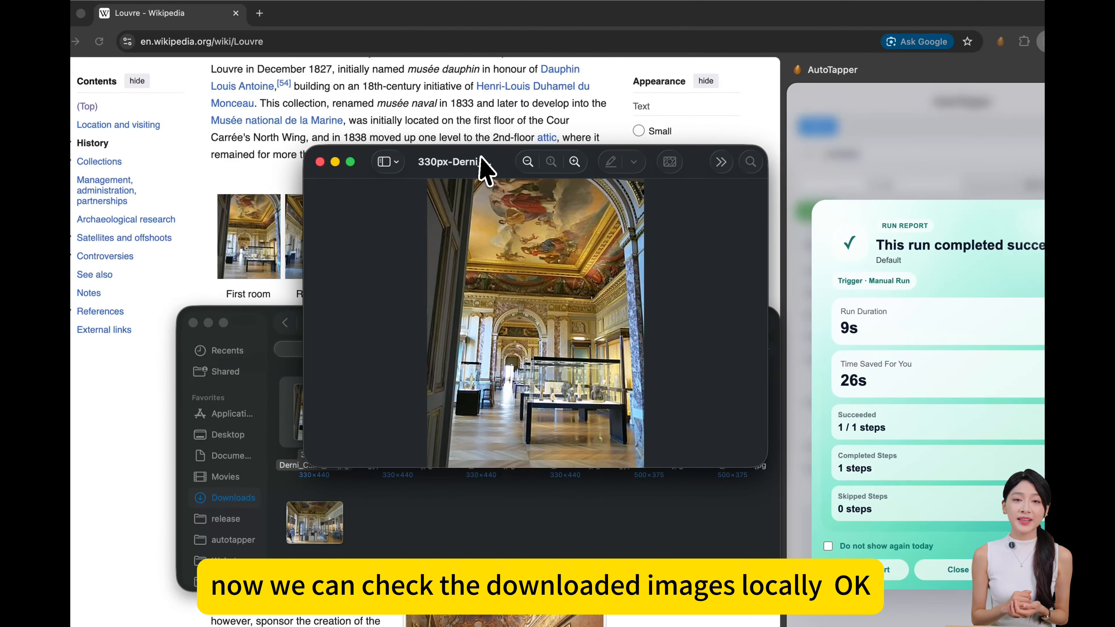
{"action": "left_click", "coordinate": [320, 161]}
{"action": "left_click", "coordinate": [617, 279]}
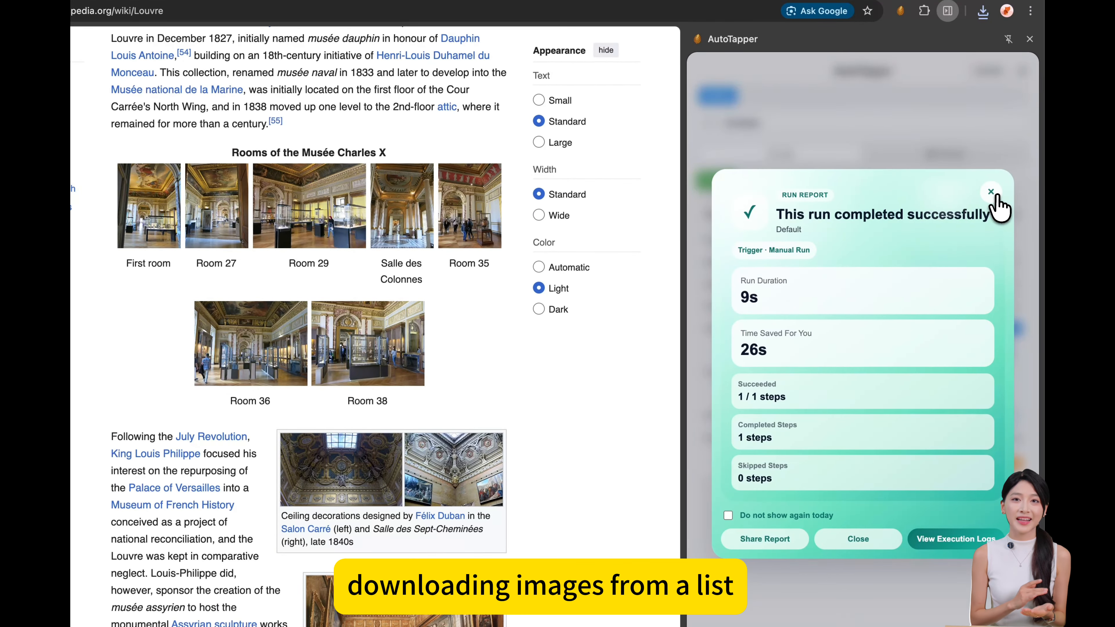
Step: Dismiss the run report, view the gallery's first two room images in the page's full-size viewer and close the viewer
{"action": "left_click", "coordinate": [997, 206]}
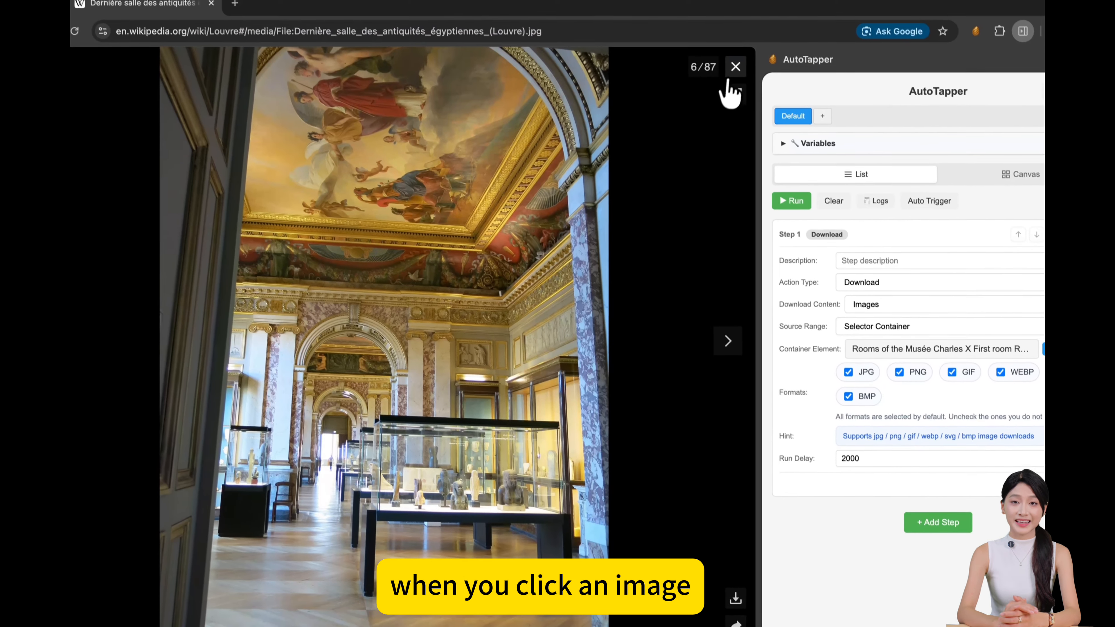
{"action": "left_click", "coordinate": [728, 345]}
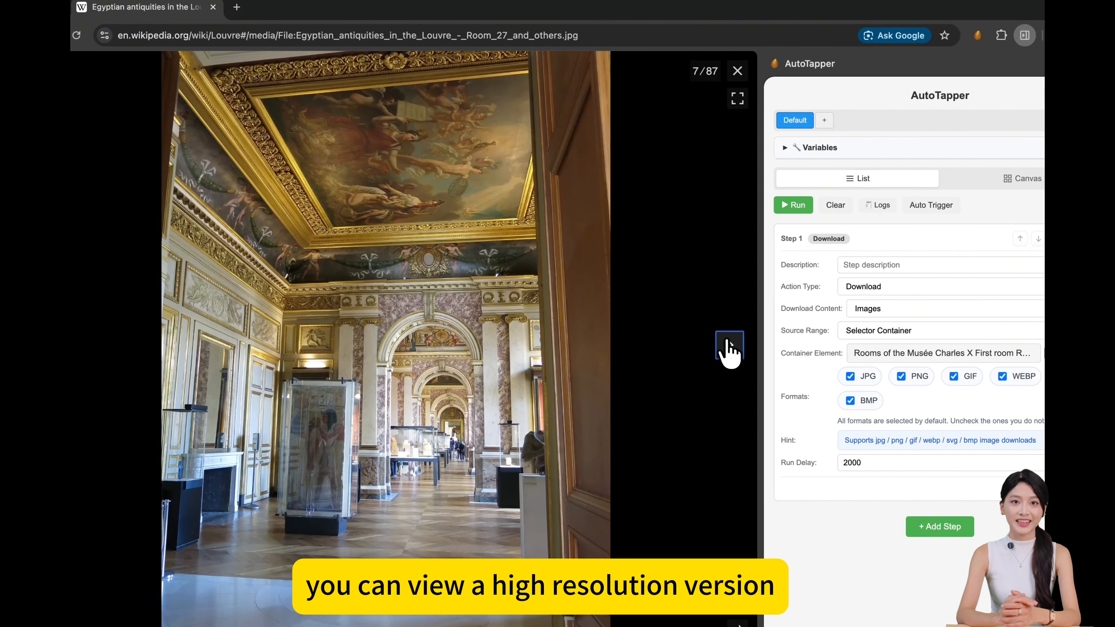
{"action": "left_click", "coordinate": [737, 71]}
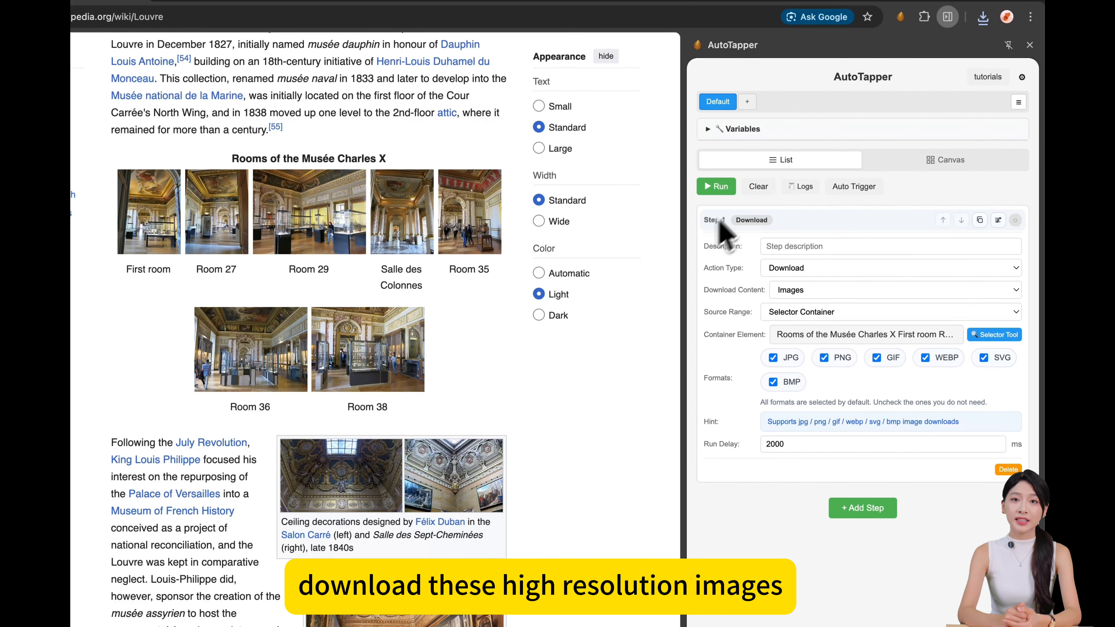
Step: Clear the workflow and manually download the First room image as the original file (2112×2816 px)
{"action": "left_click", "coordinate": [758, 187]}
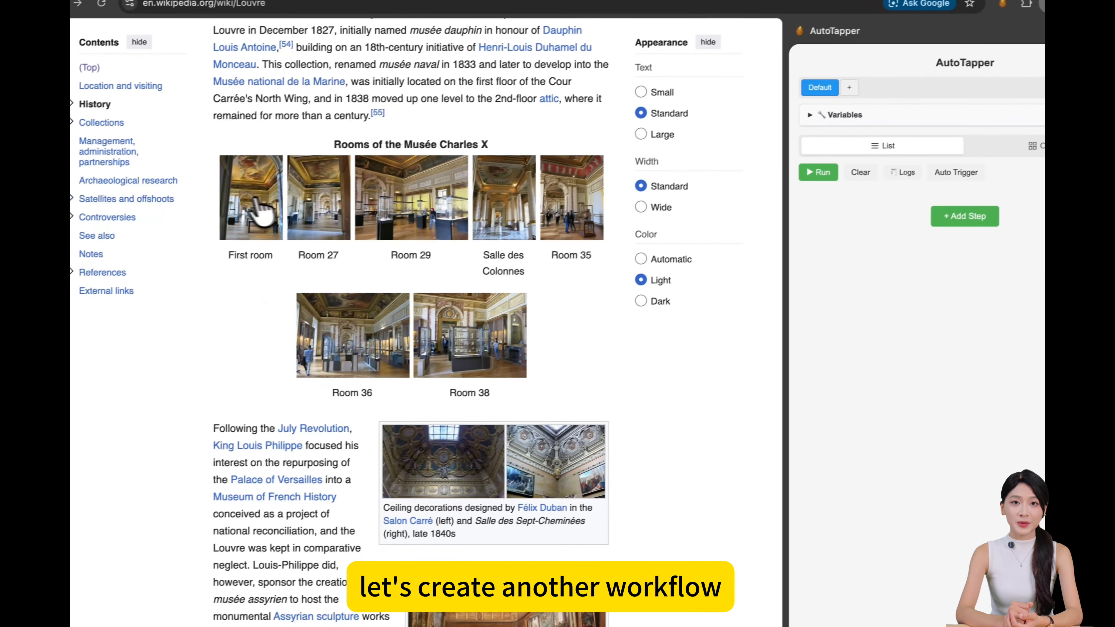
{"action": "left_click", "coordinate": [175, 236]}
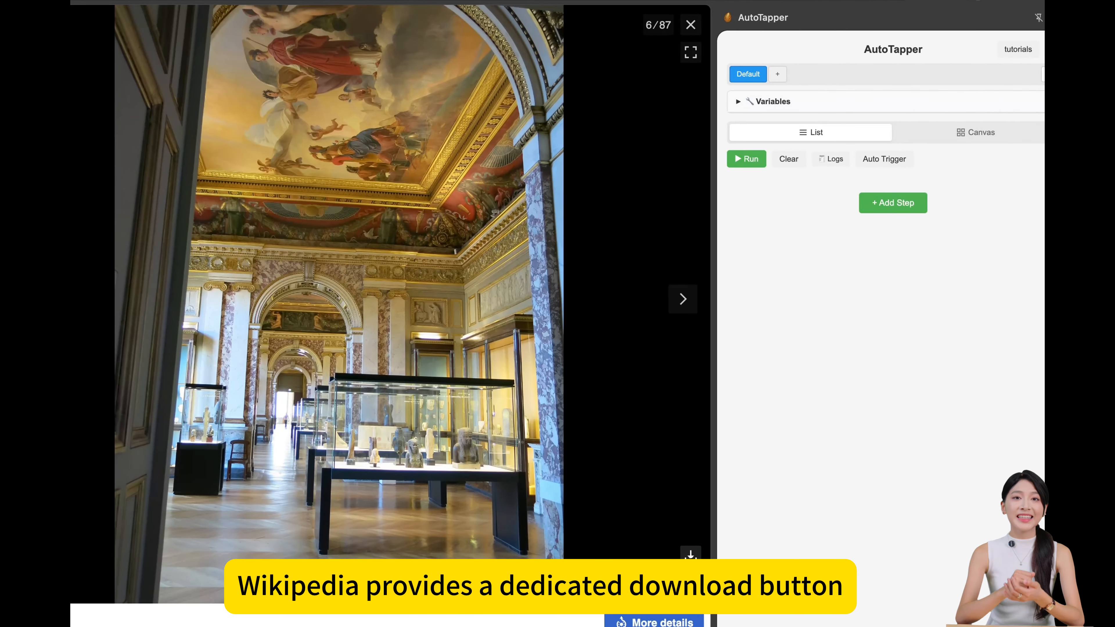
{"action": "left_click", "coordinate": [690, 556]}
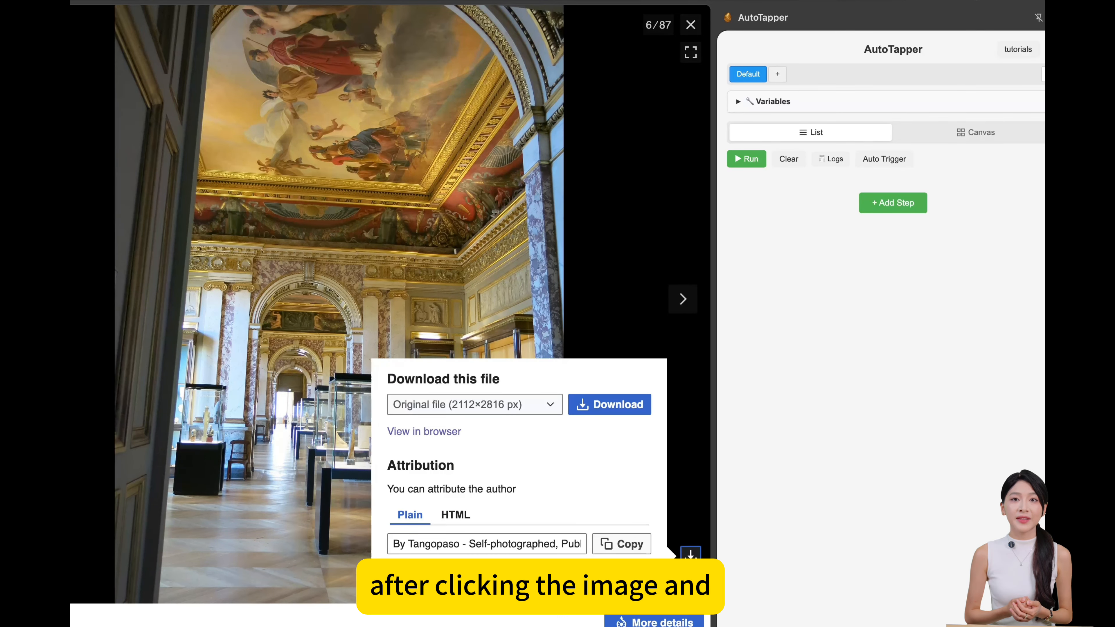
{"action": "left_click", "coordinate": [605, 407]}
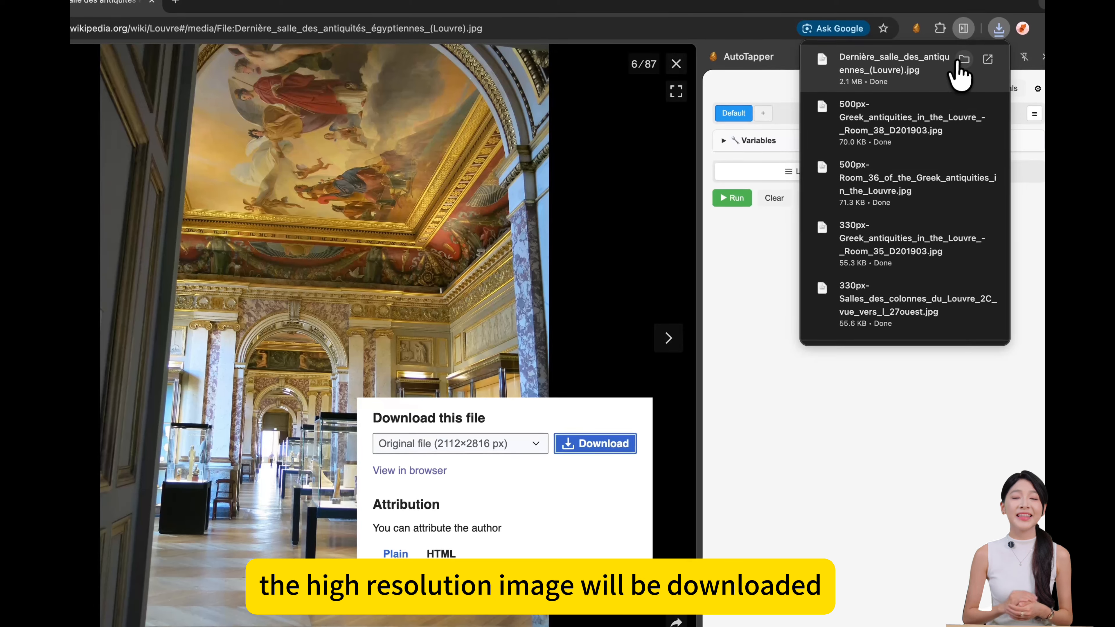
Step: Show the downloaded original in the Downloads folder and delete all images there
{"action": "left_click", "coordinate": [965, 39]}
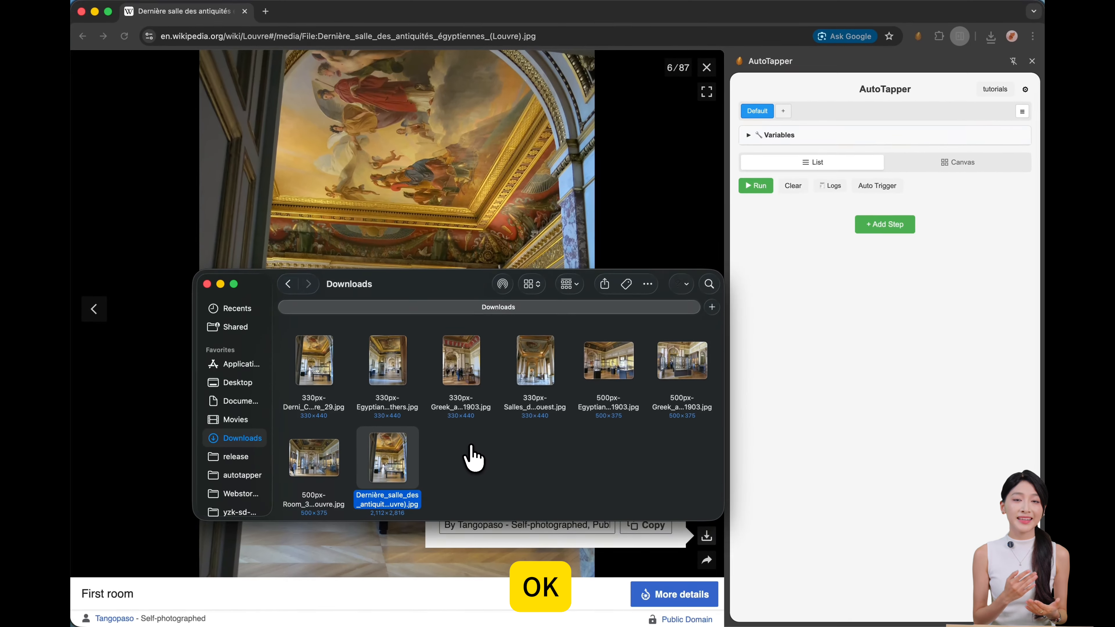
{"action": "key", "text": "super+a"}
{"action": "key", "text": "super+BackSpace"}
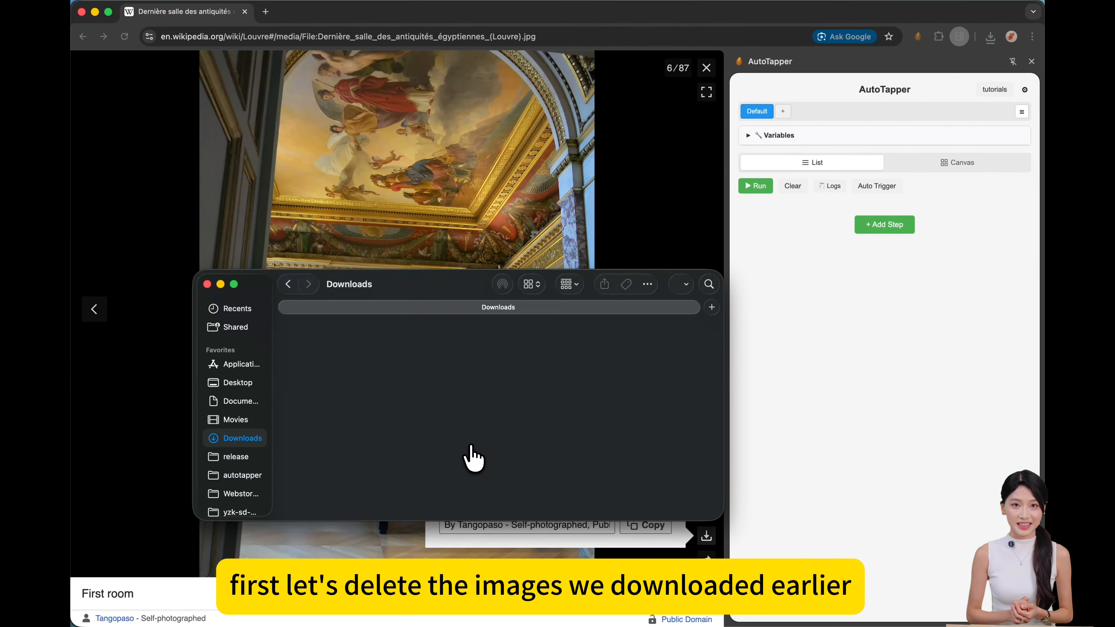
Step: Return to the article and add a workflow step with the action type Loop (Batch)
{"action": "left_click", "coordinate": [659, 154]}
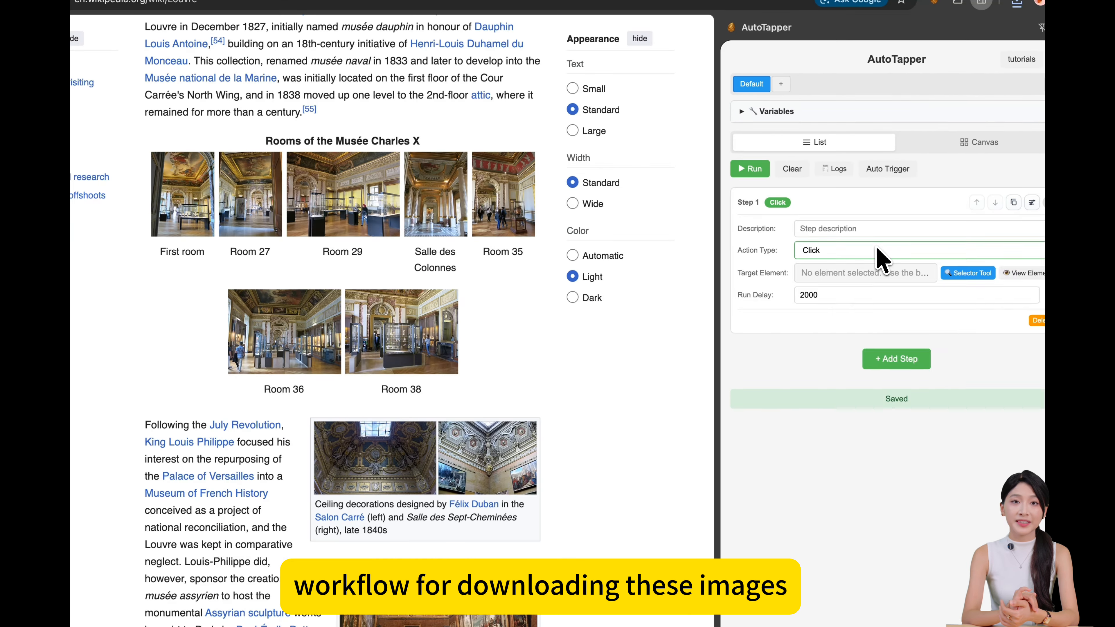
{"action": "left_click", "coordinate": [879, 252]}
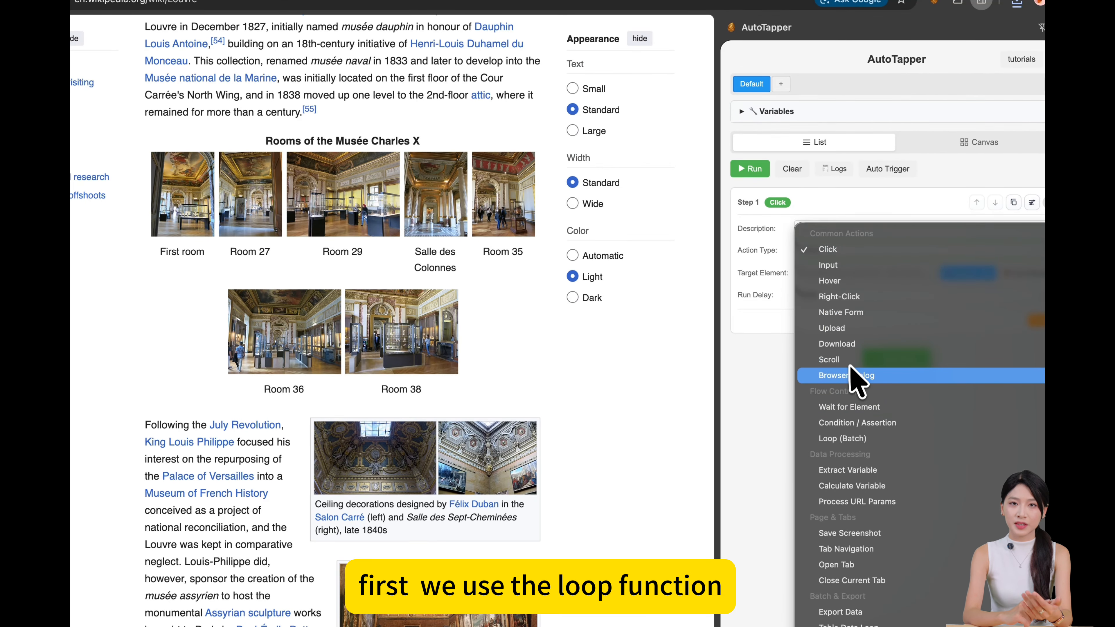
{"action": "left_click", "coordinate": [856, 439]}
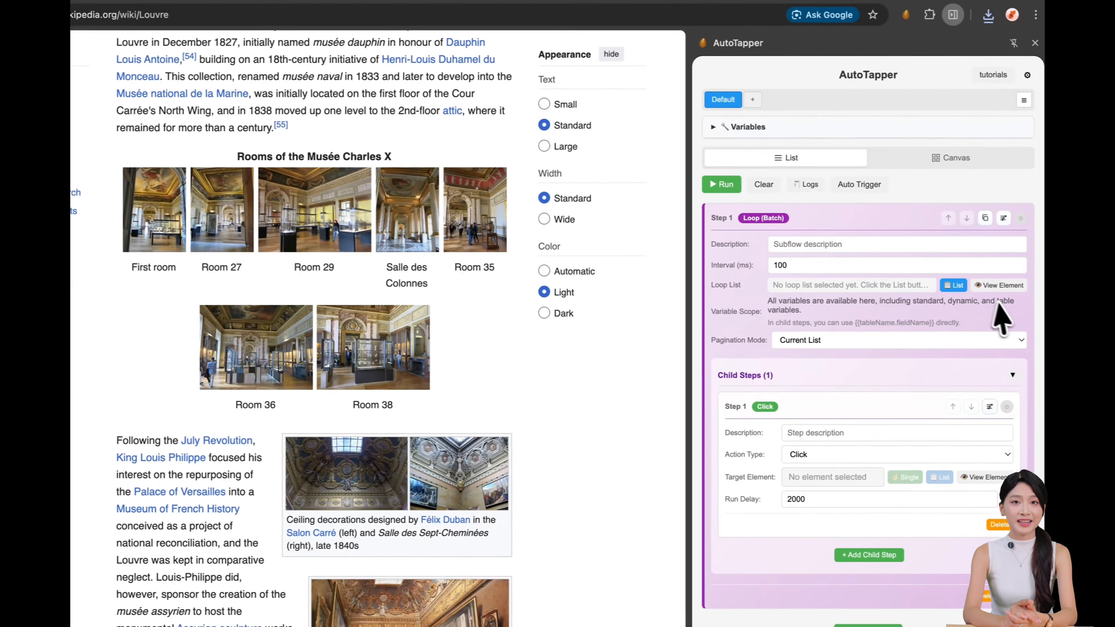
Step: Set the loop list to the gallery's room items and the child Click step's list target to each item's thumbnail image
{"action": "left_click", "coordinate": [948, 286]}
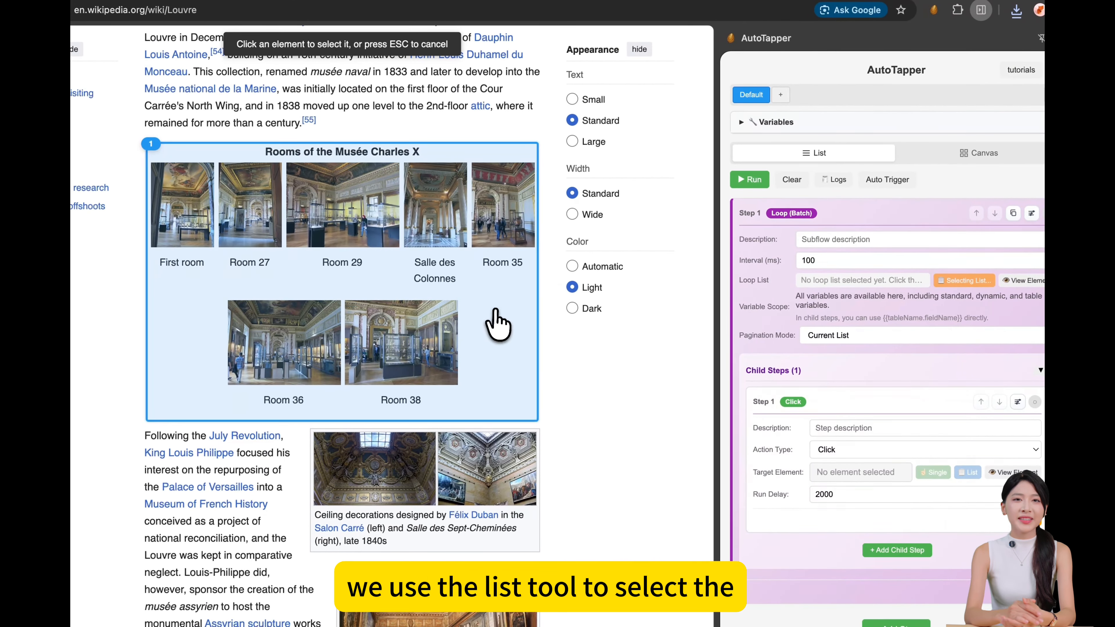
{"action": "left_click", "coordinate": [429, 258]}
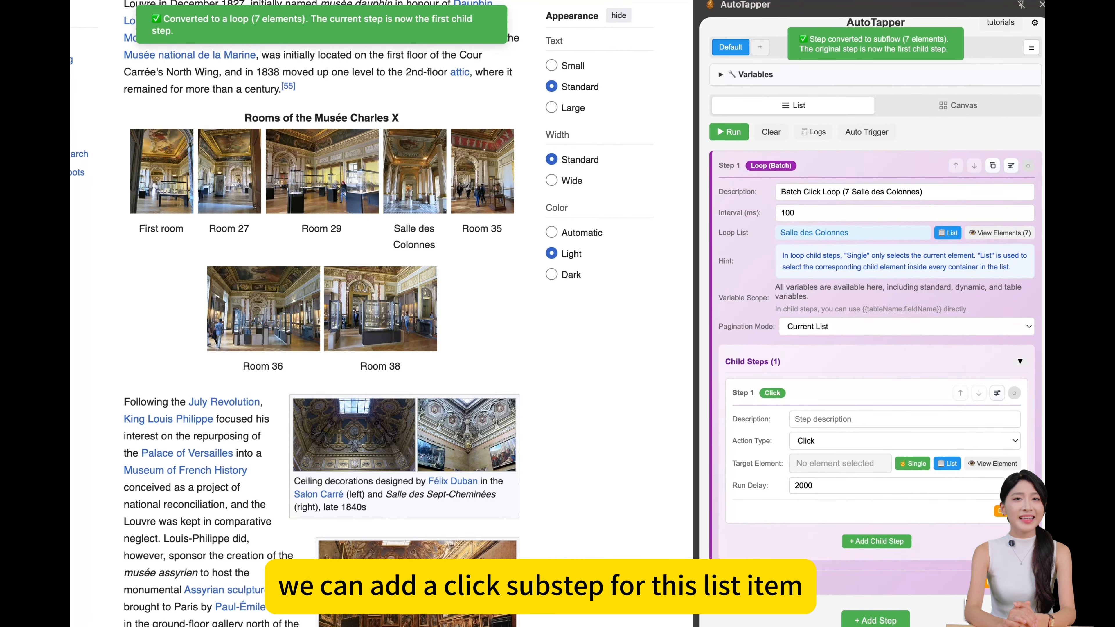
{"action": "left_click", "coordinate": [949, 464]}
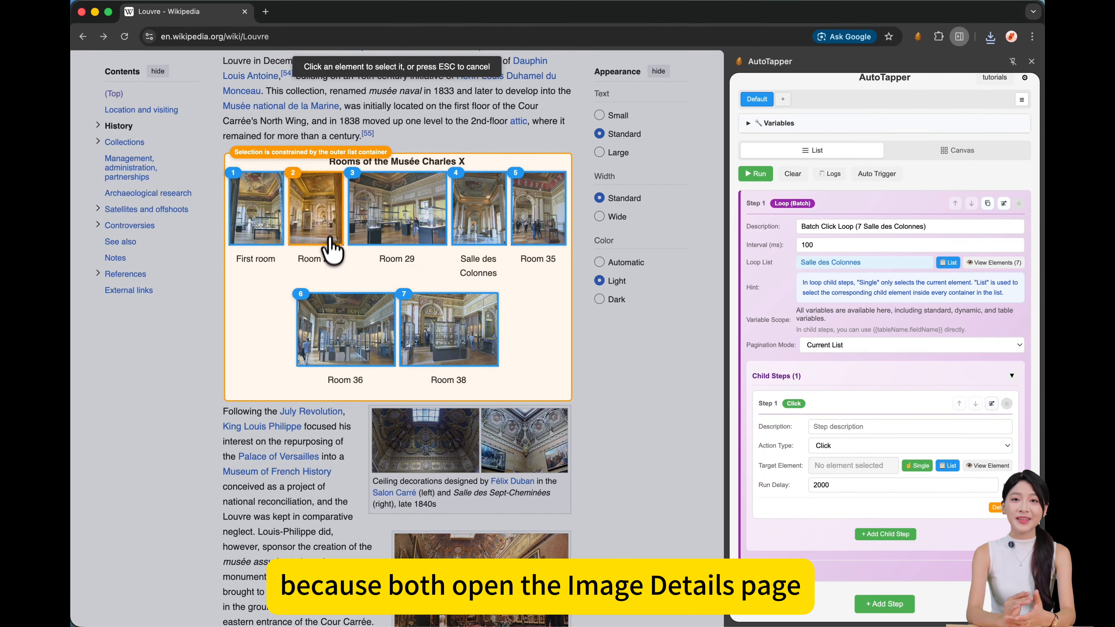
{"action": "left_click", "coordinate": [333, 226]}
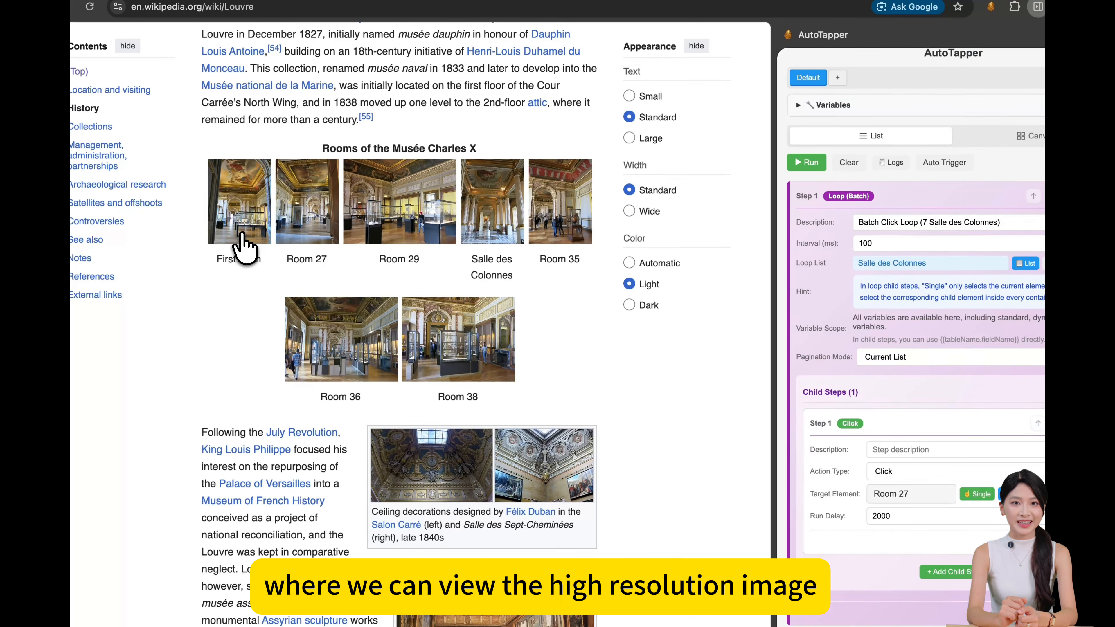
Step: Open the First room image and add a second child Click step whose single target is the viewer's download icon
{"action": "left_click", "coordinate": [241, 234]}
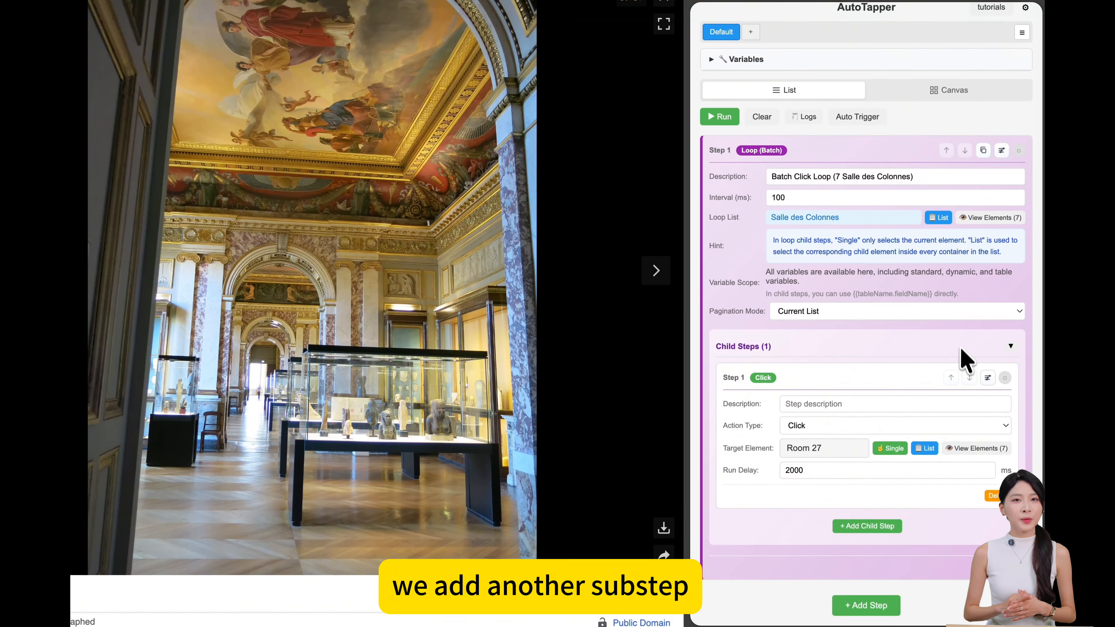
{"action": "left_click", "coordinate": [891, 524]}
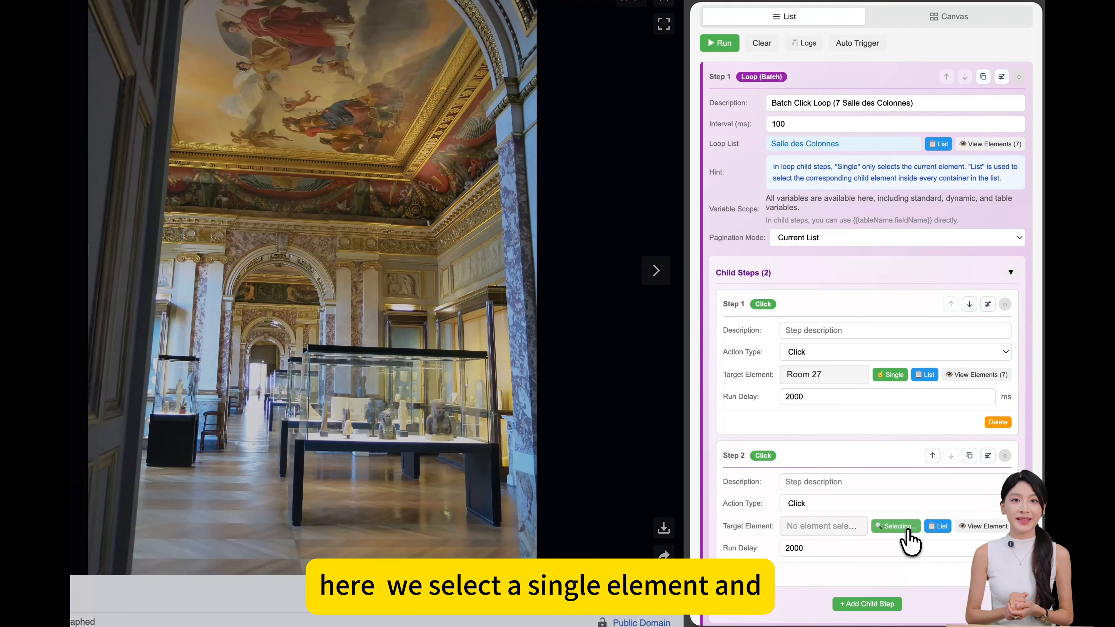
{"action": "left_click", "coordinate": [904, 526]}
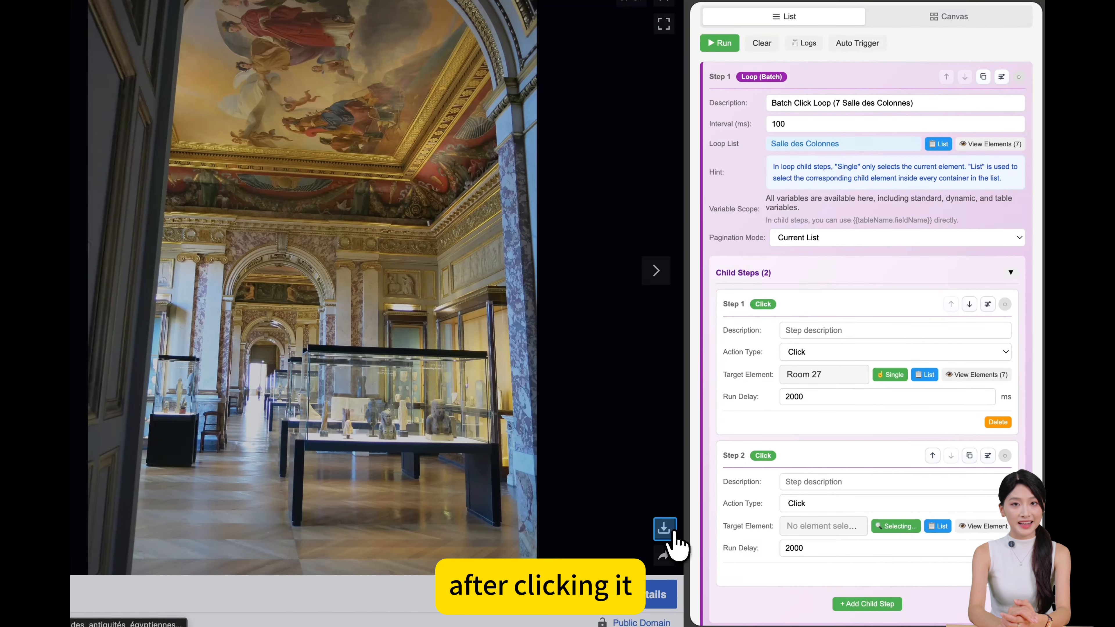
{"action": "left_click", "coordinate": [675, 534]}
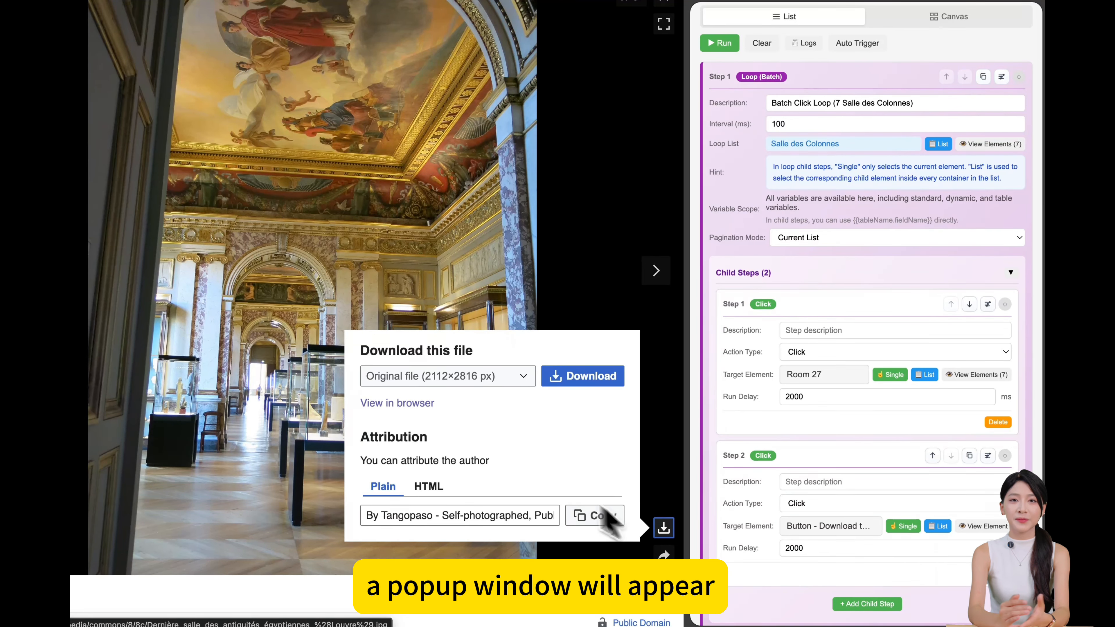
Step: Add a third child Click step whose single target is the Download button in the image's download popup
{"action": "left_click", "coordinate": [864, 604]}
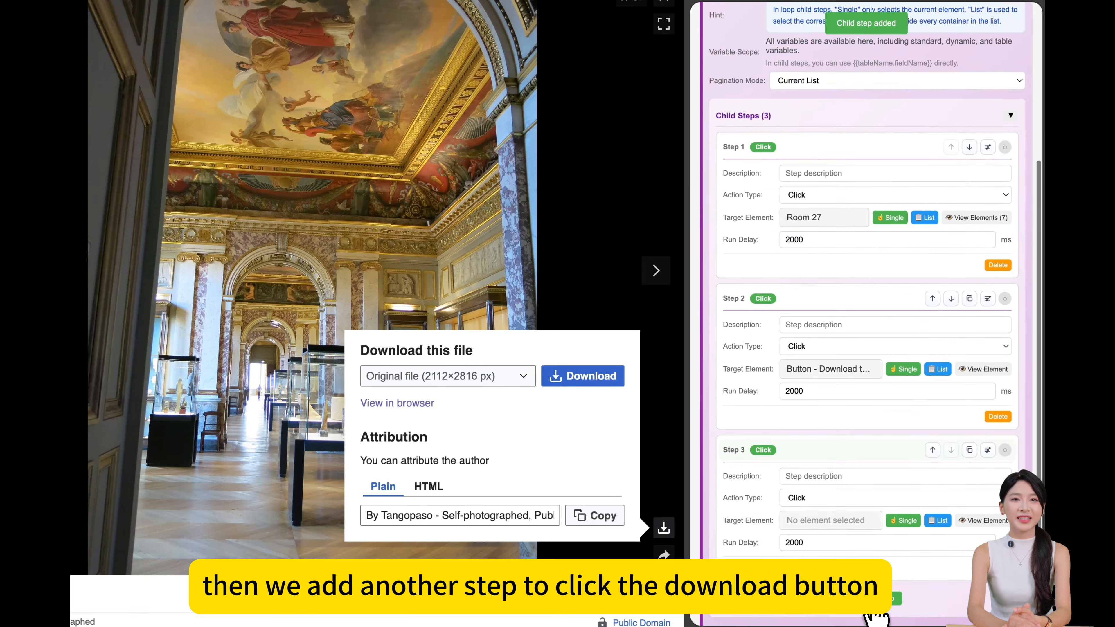
{"action": "left_click", "coordinate": [903, 521]}
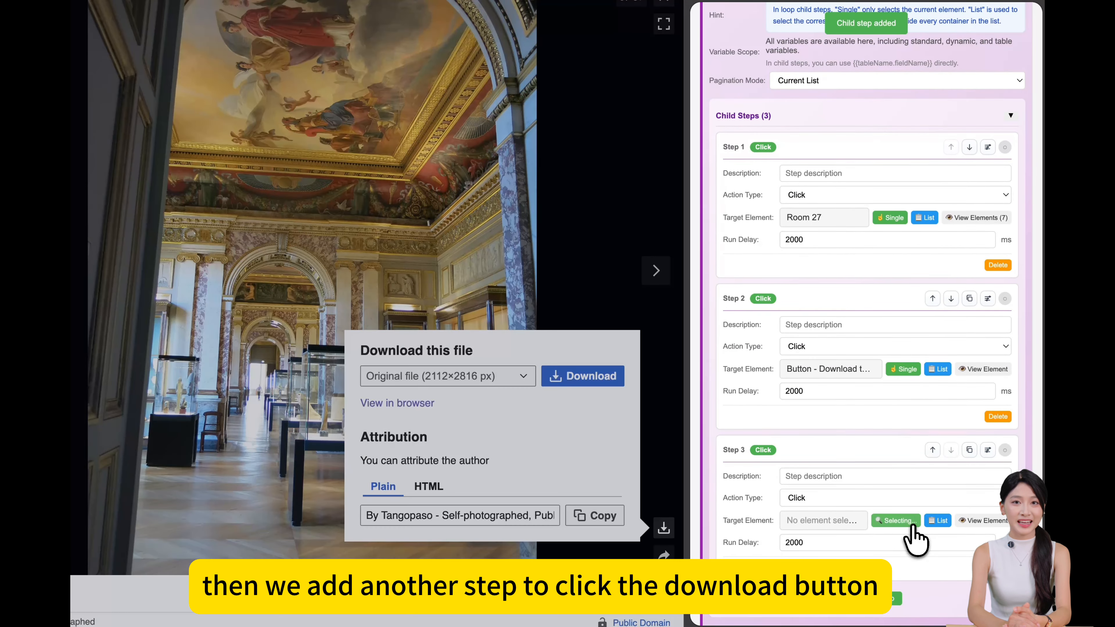
{"action": "left_click", "coordinate": [580, 386]}
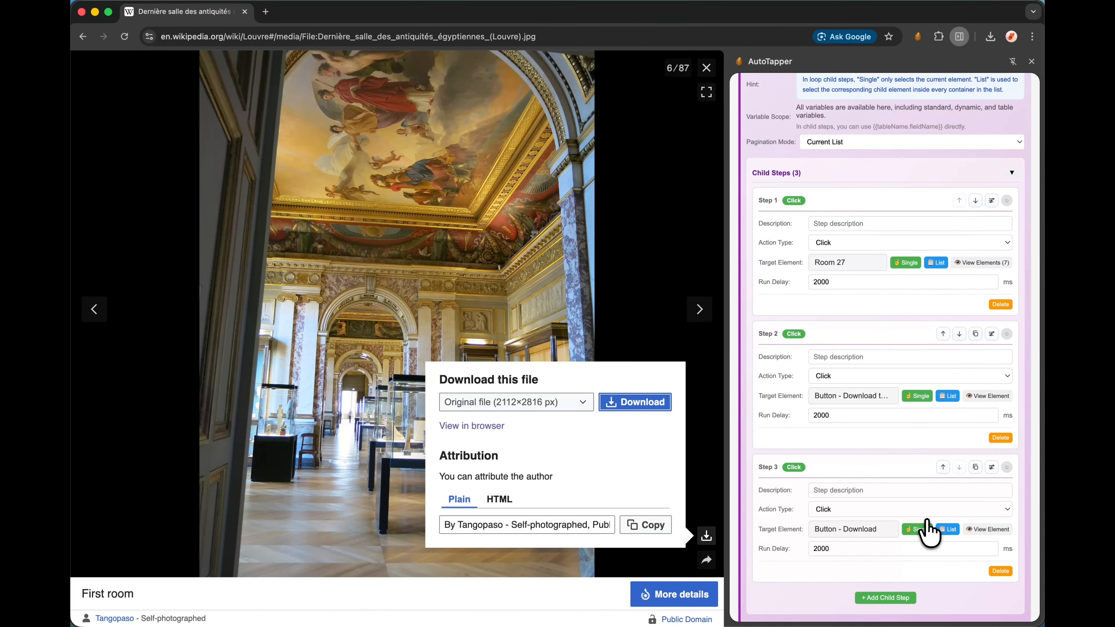
Step: Add a fourth child Click step whose single target is the viewer's close button, and close the image viewer
{"action": "left_click", "coordinate": [885, 596]}
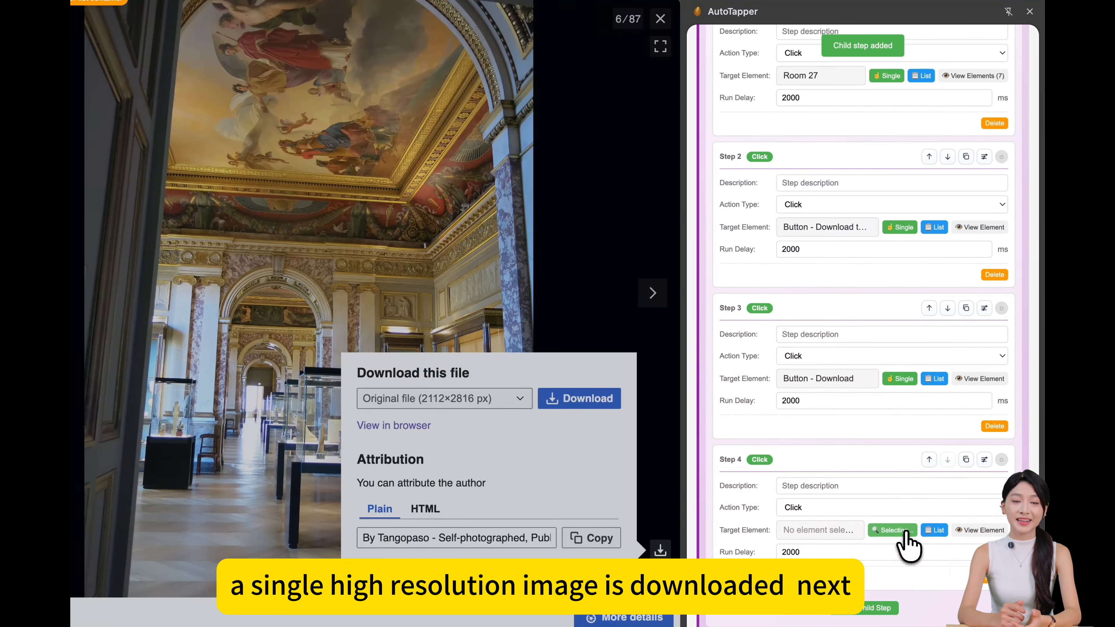
{"action": "left_click", "coordinate": [899, 531]}
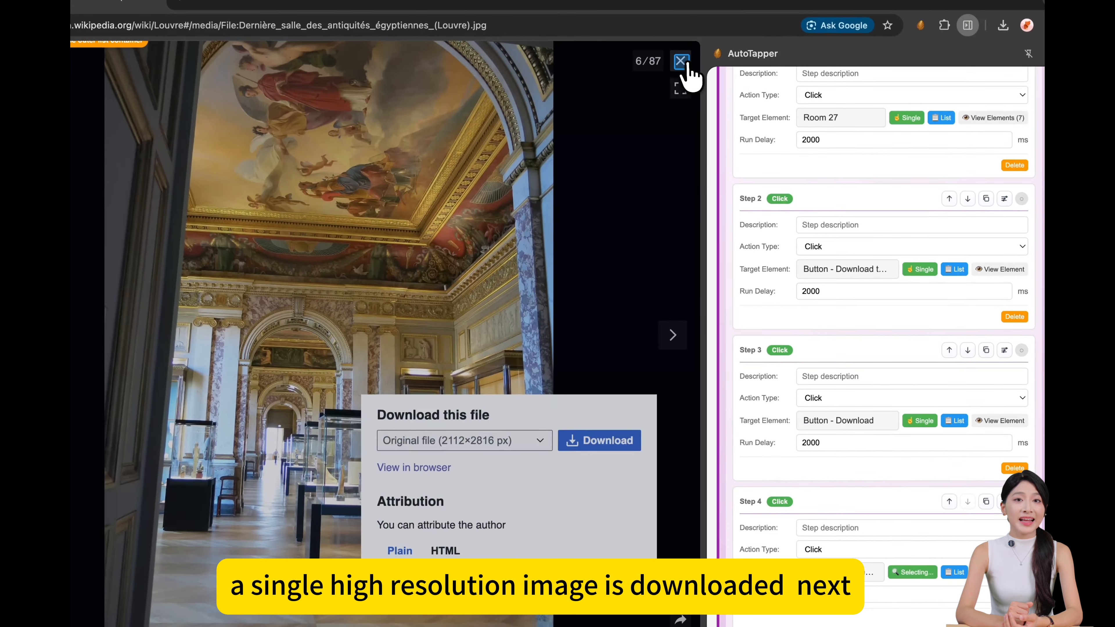
{"action": "left_click", "coordinate": [687, 68]}
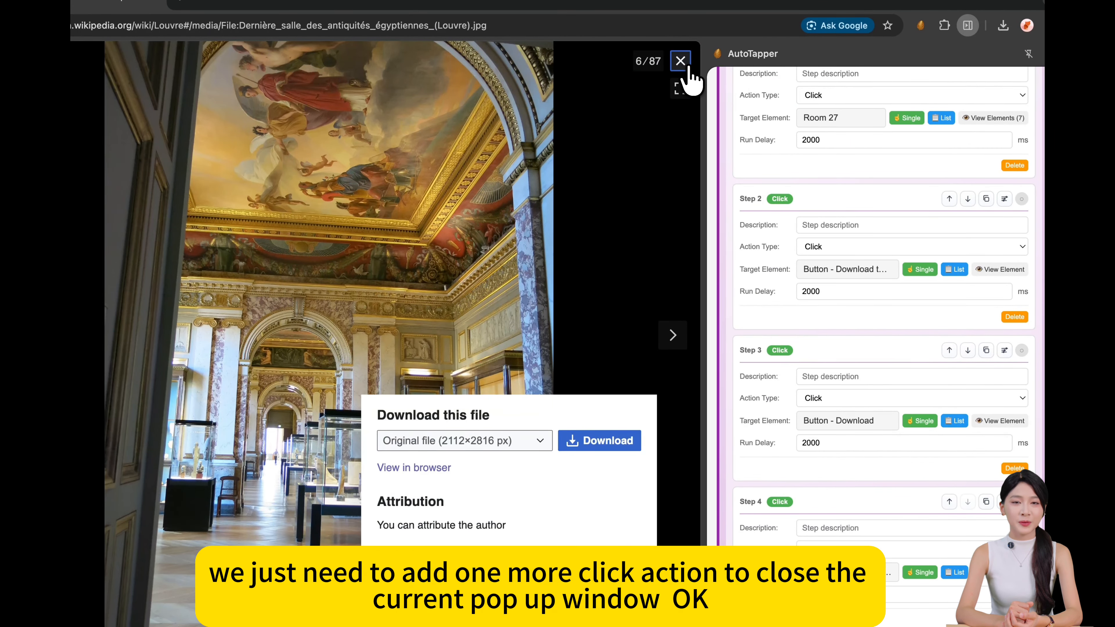
{"action": "left_click", "coordinate": [681, 61]}
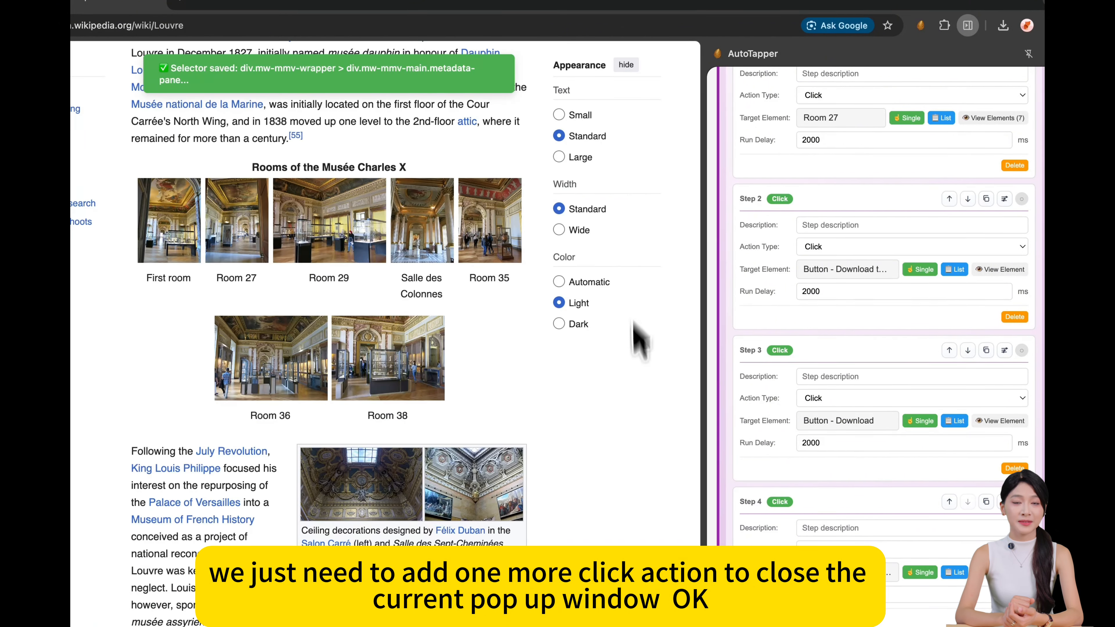
Step: Review the loop's four child steps, run the workflow and follow the progress of the child steps
{"action": "scroll", "coordinate": [768, 393], "scroll_direction": "up", "scroll_amount": 10}
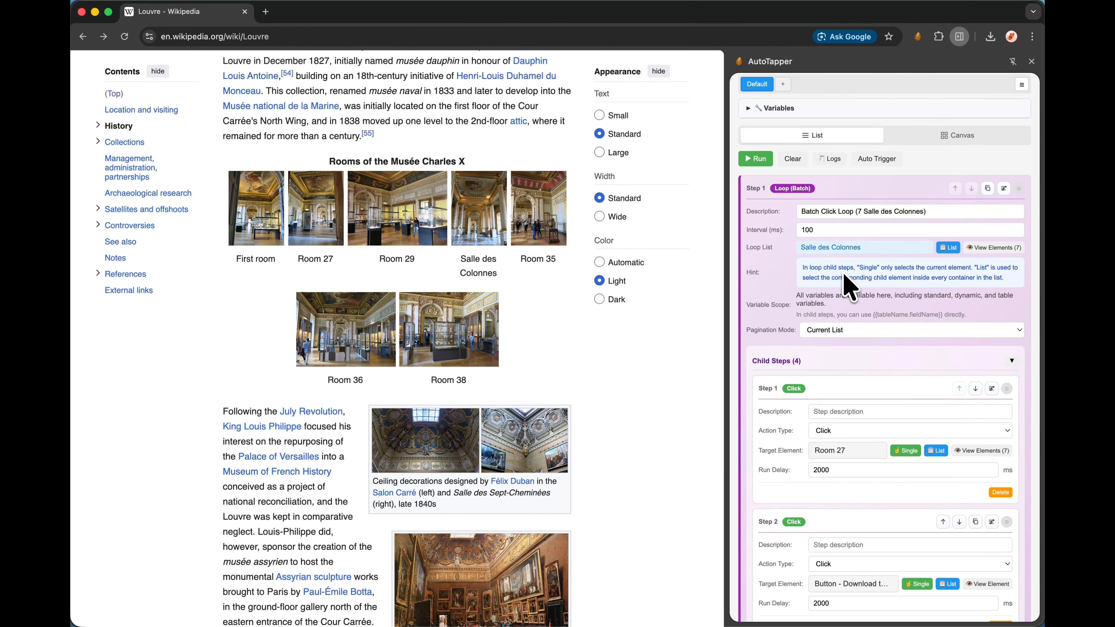
{"action": "scroll", "coordinate": [849, 287], "scroll_direction": "down", "scroll_amount": 2}
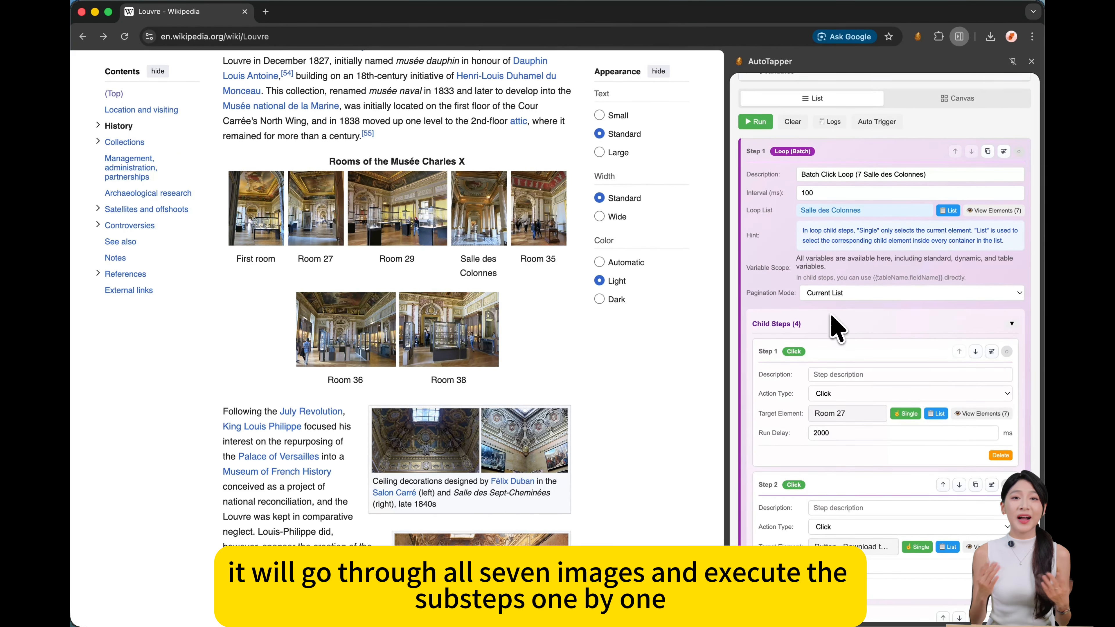
{"action": "scroll", "coordinate": [852, 417], "scroll_direction": "down", "scroll_amount": 8}
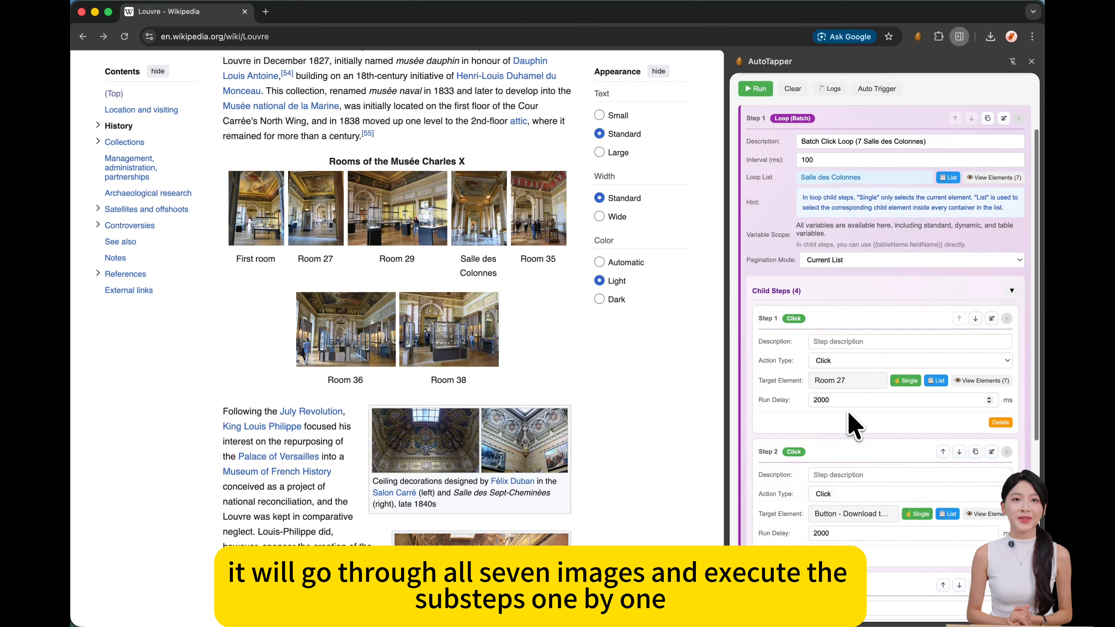
{"action": "scroll", "coordinate": [853, 398], "scroll_direction": "up", "scroll_amount": 10}
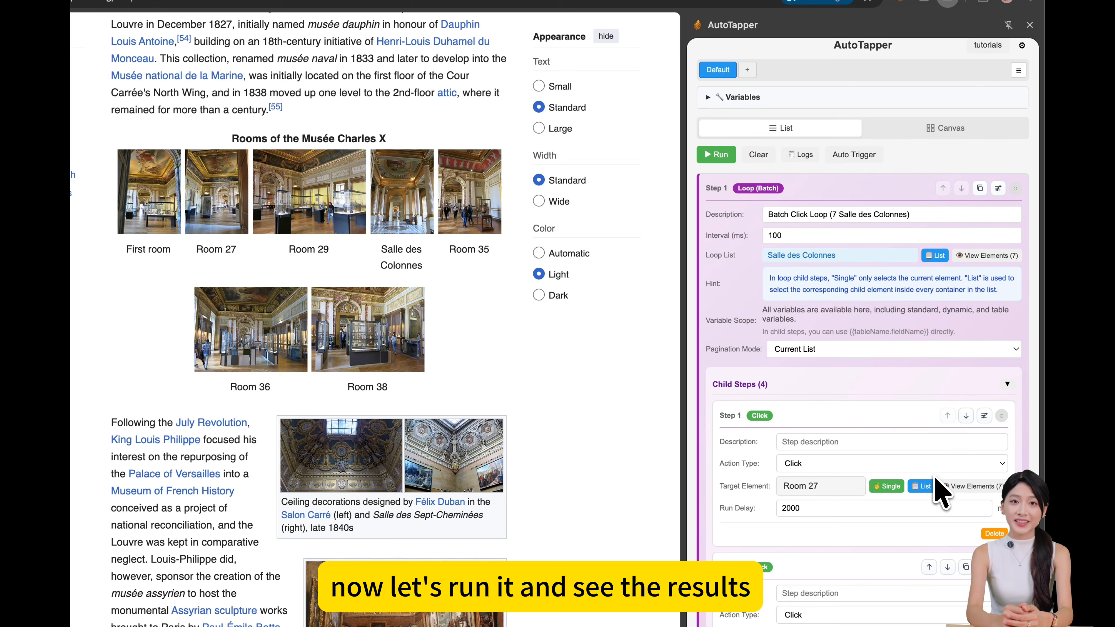
{"action": "left_click", "coordinate": [717, 155]}
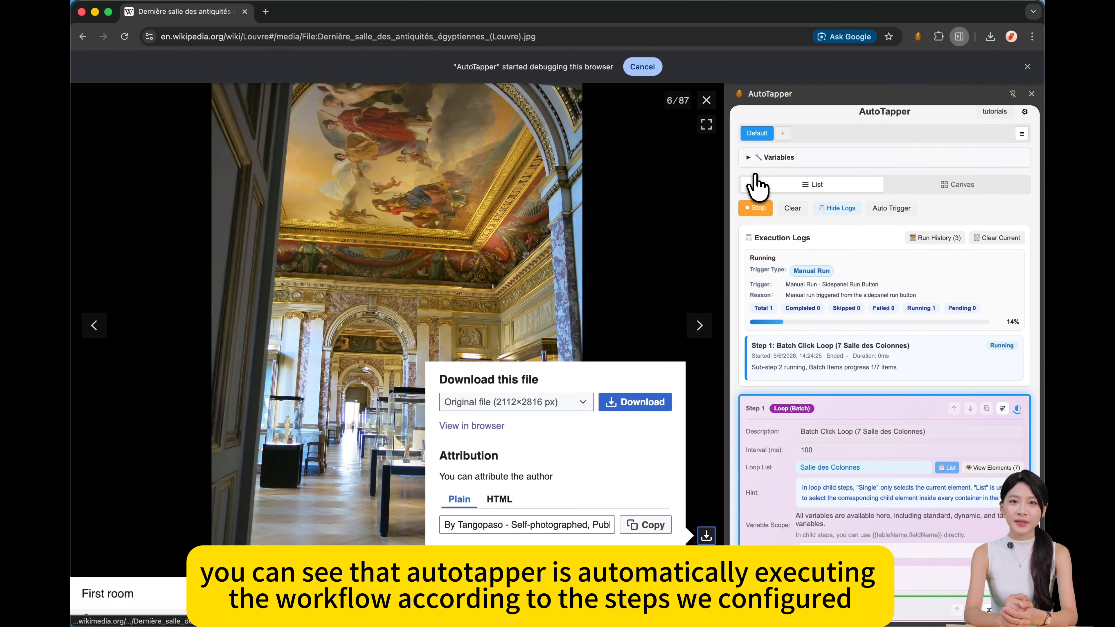
{"action": "scroll", "coordinate": [859, 350], "scroll_direction": "down", "scroll_amount": 15}
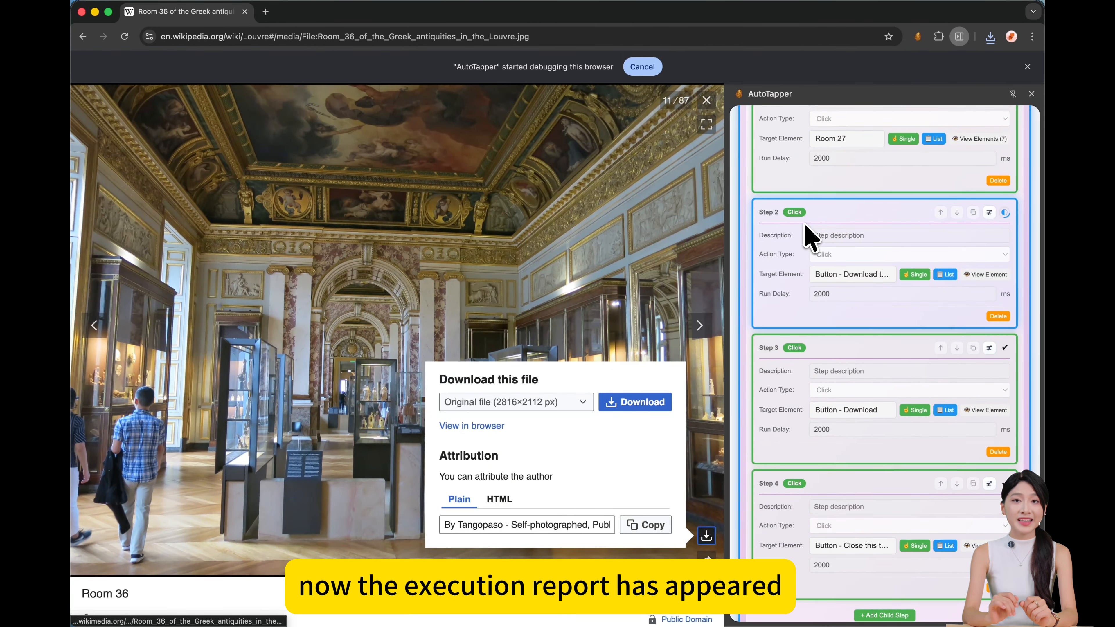
Step: Check the Downloads folder in Finder for the loop's images and look at the run report in the browser
{"action": "key", "text": "super+Tab"}
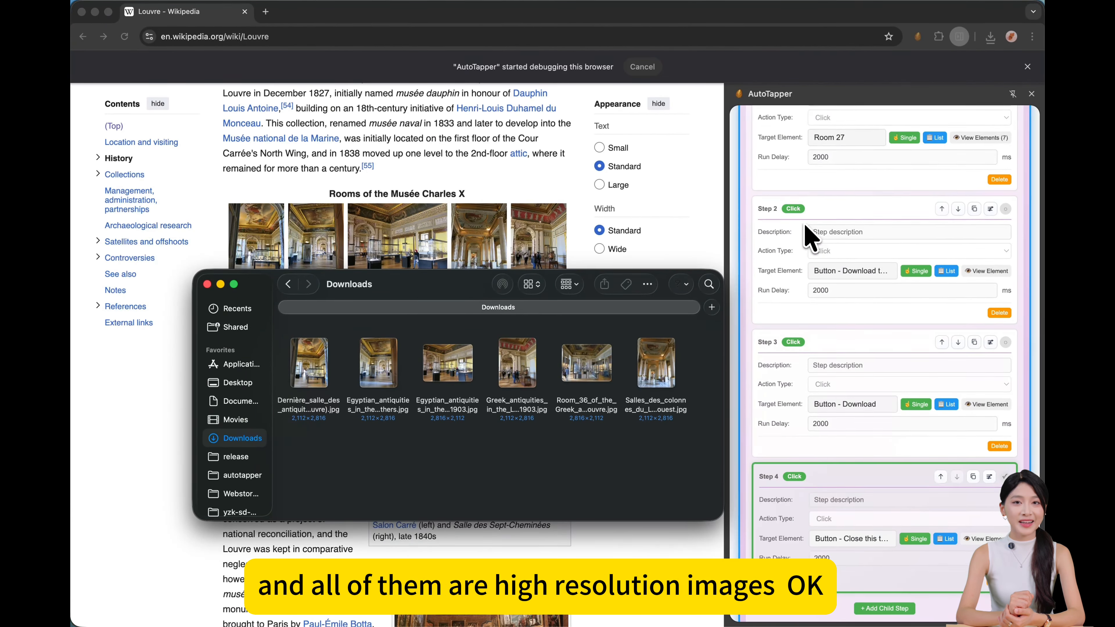
{"action": "key", "text": "super+Tab"}
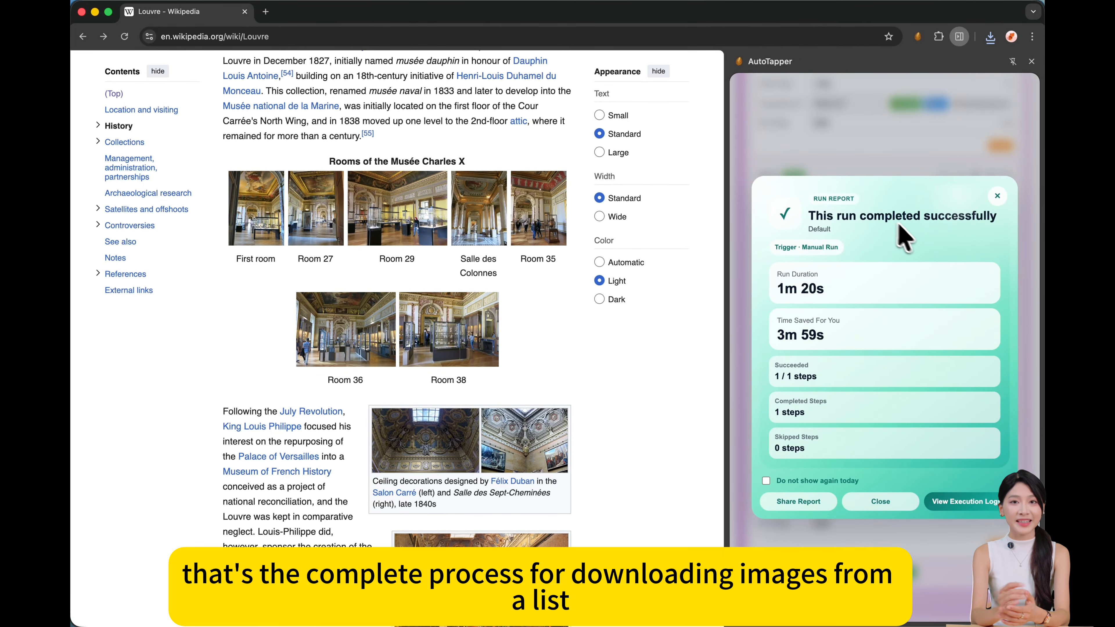
{"action": "key", "text": "super+Tab"}
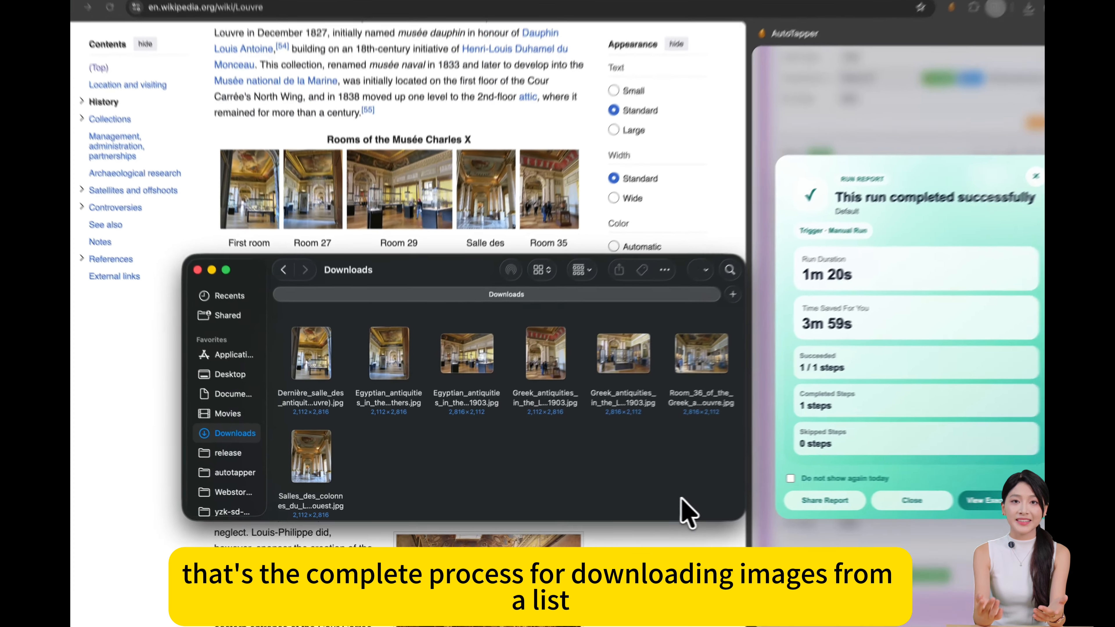
Step: Select all images in the Downloads folder, reposition its window, clear the selection and preview the first image
{"action": "left_click_drag", "start_coordinate": [651, 501], "coordinate": [229, 323]}
{"action": "left_click_drag", "start_coordinate": [380, 280], "coordinate": [344, 340]}
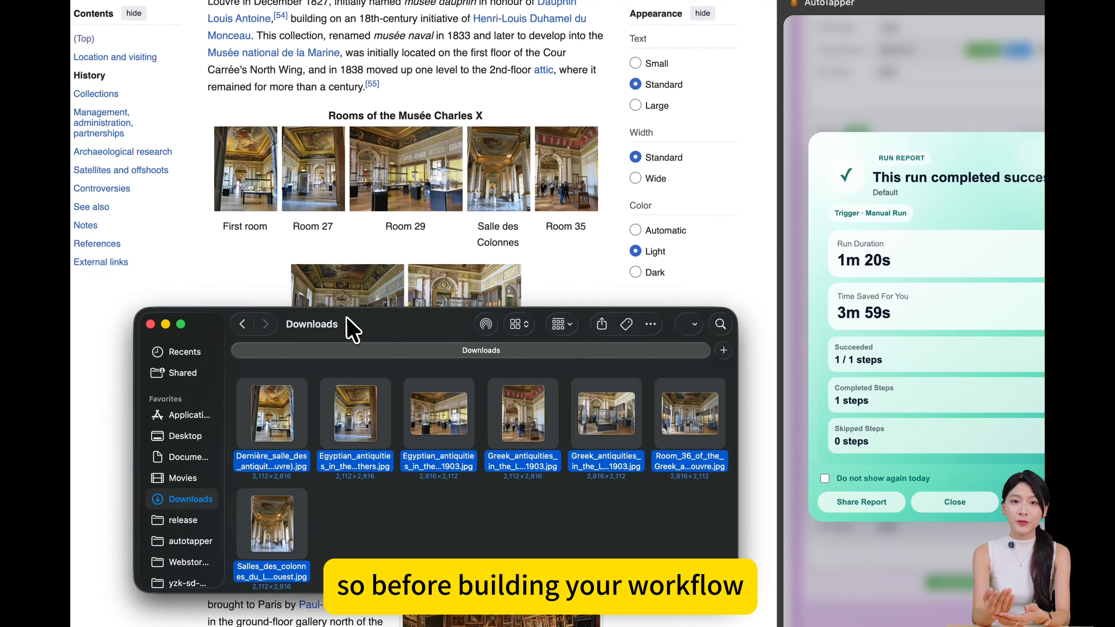
{"action": "left_click", "coordinate": [389, 534]}
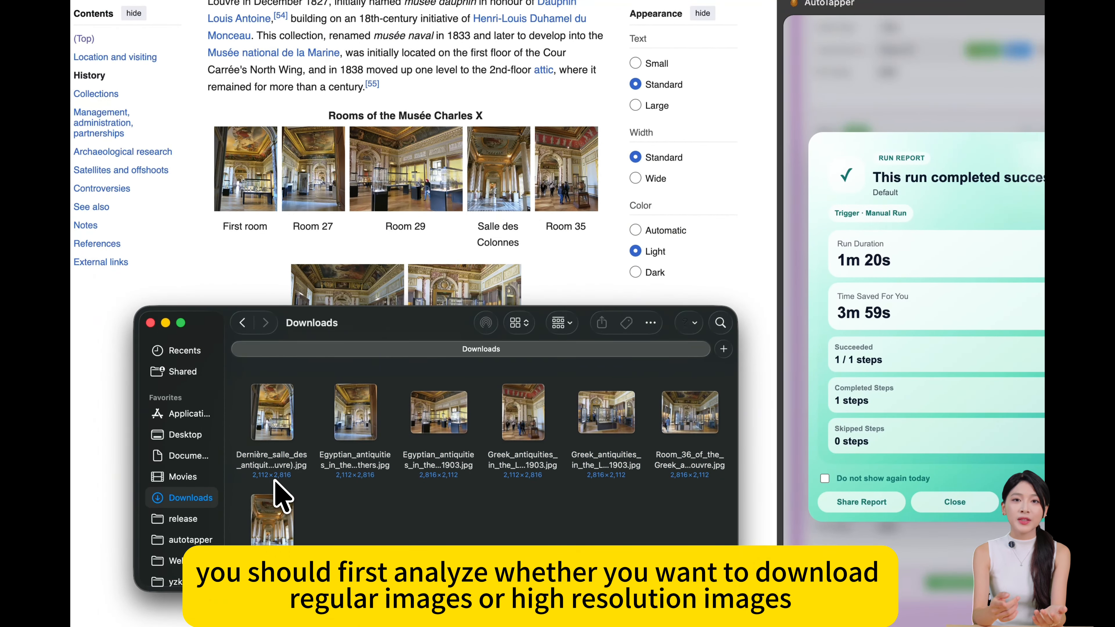
{"action": "left_click", "coordinate": [286, 435]}
{"action": "key", "text": "space"}
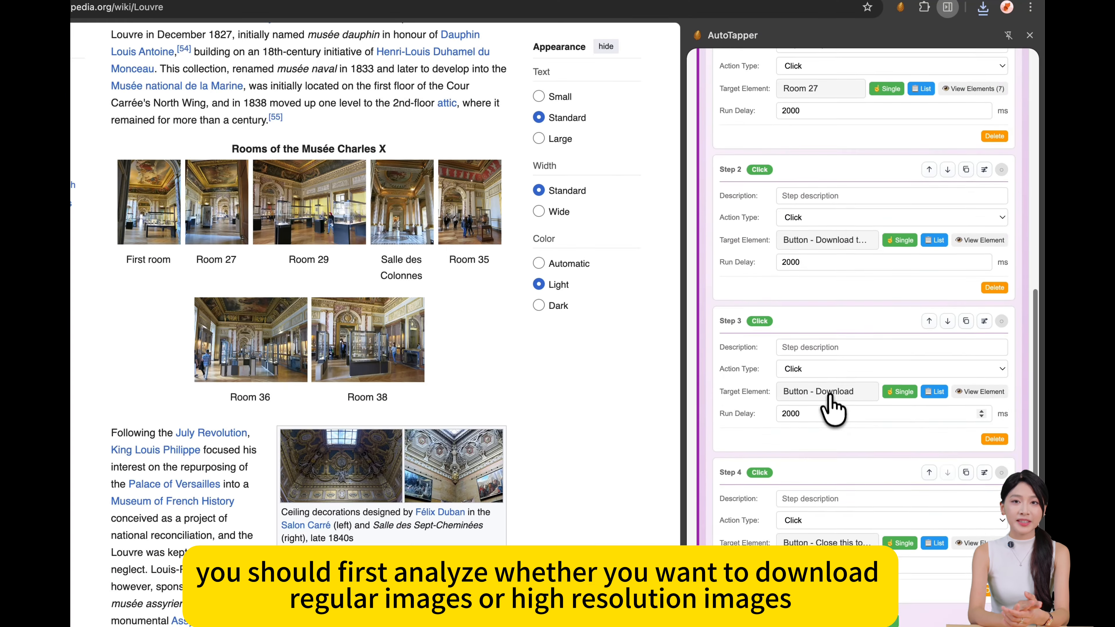
Step: Look over the loop workflow's settings in the browser and open the First room image from the gallery
{"action": "scroll", "coordinate": [789, 411], "scroll_direction": "up", "scroll_amount": 5}
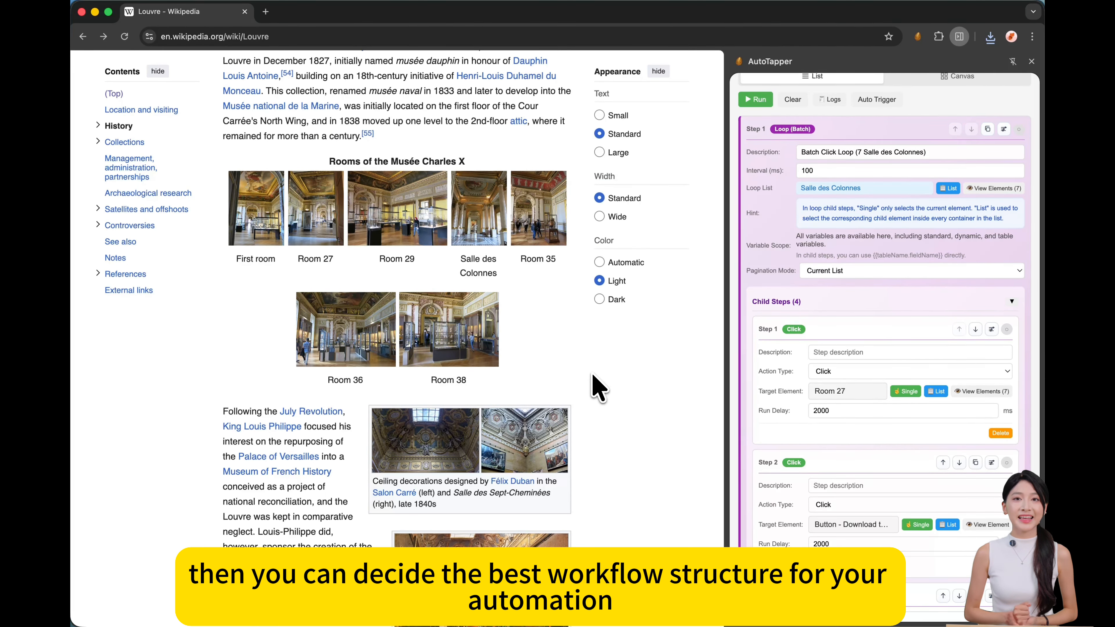
{"action": "left_click", "coordinate": [257, 215]}
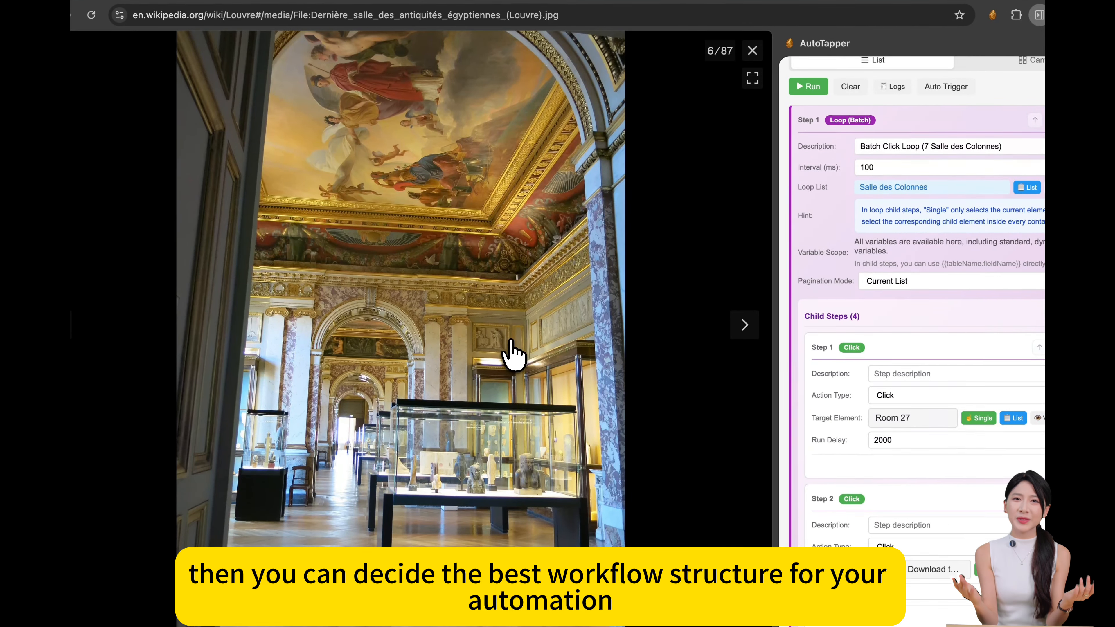